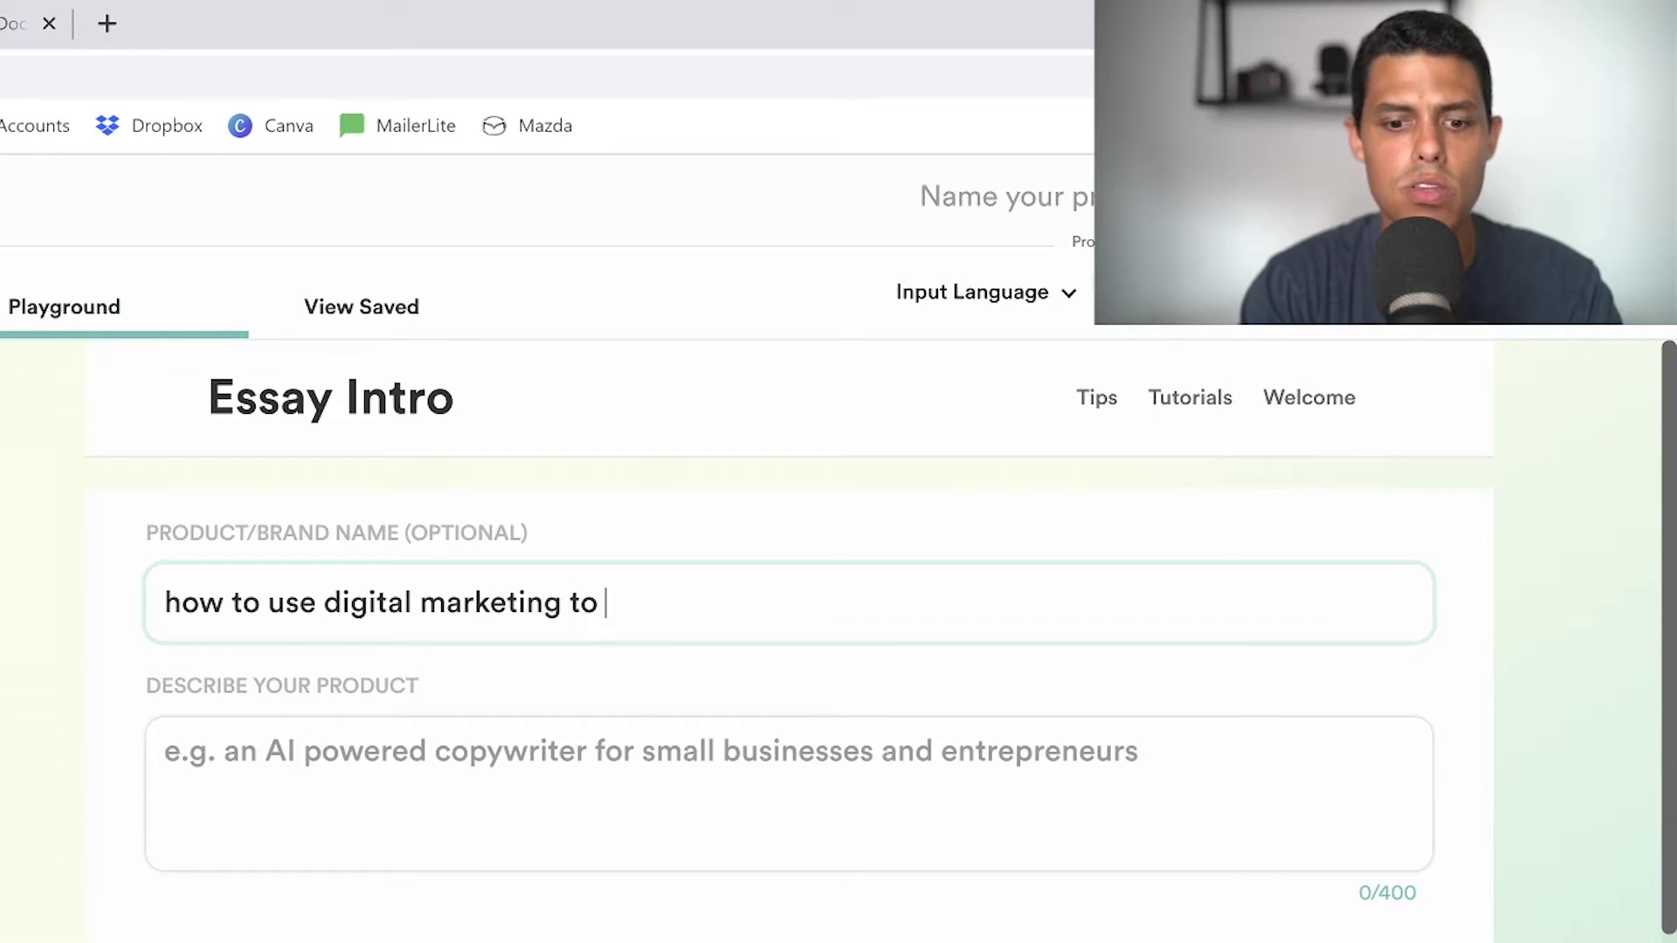
Fill in the essay intro form with "how to use digital marketing to generate sales" and a description of sales methods, with specific-audience targeting enabled
type("les")
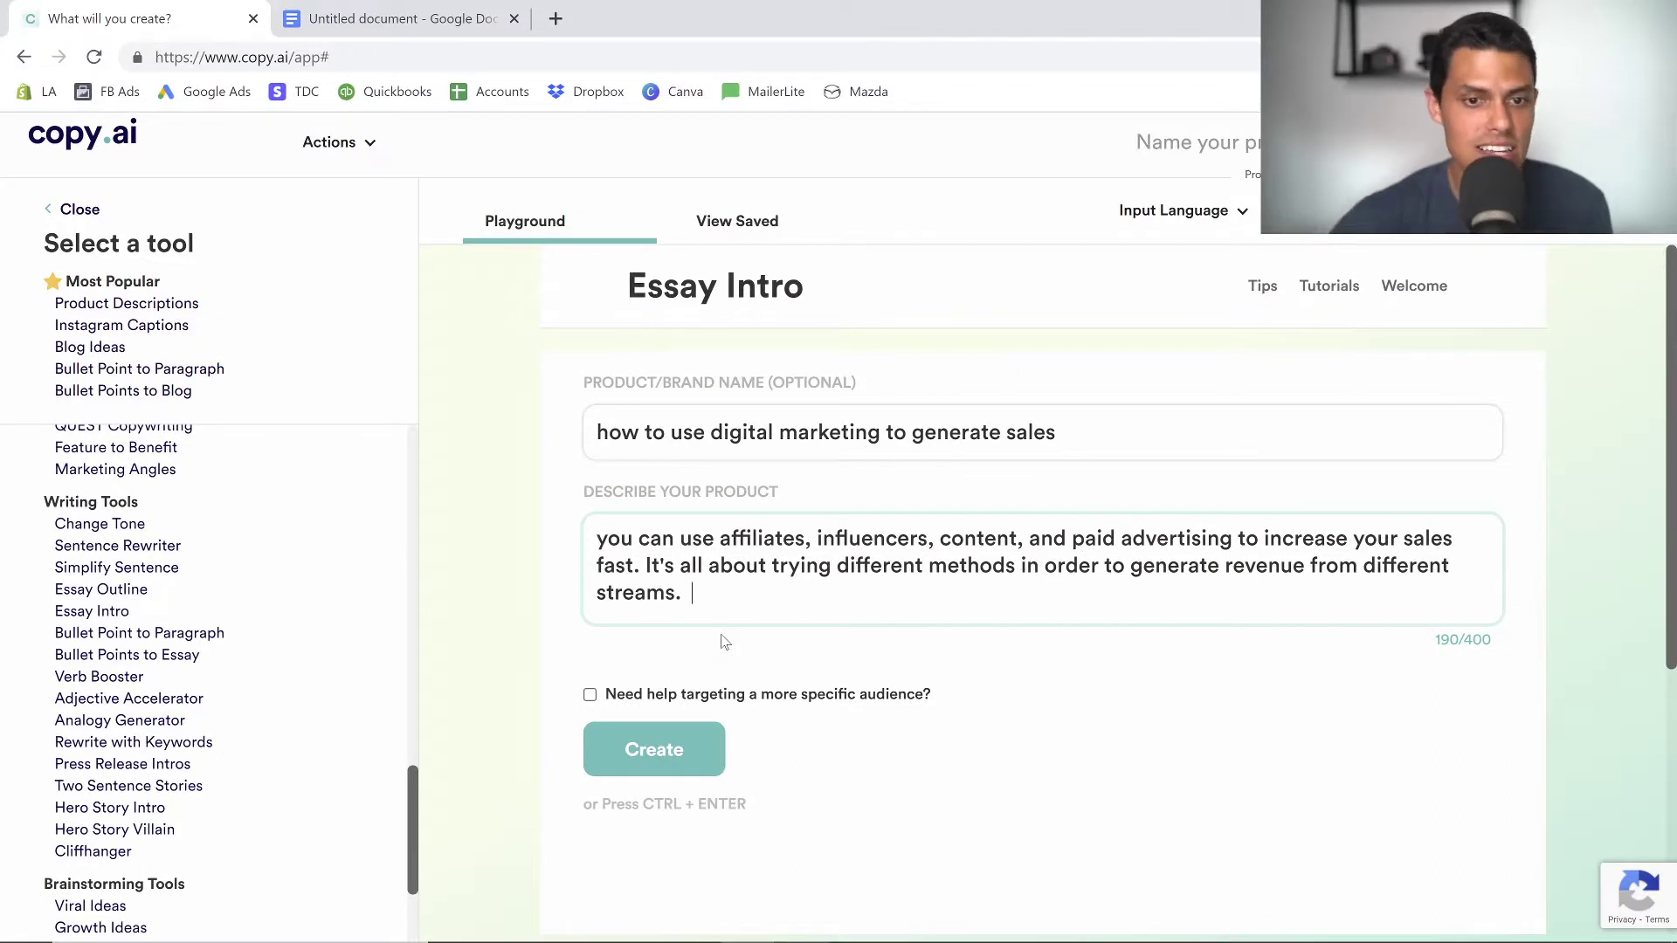
left_click(609, 696)
scroll(609, 696, "down", 1)
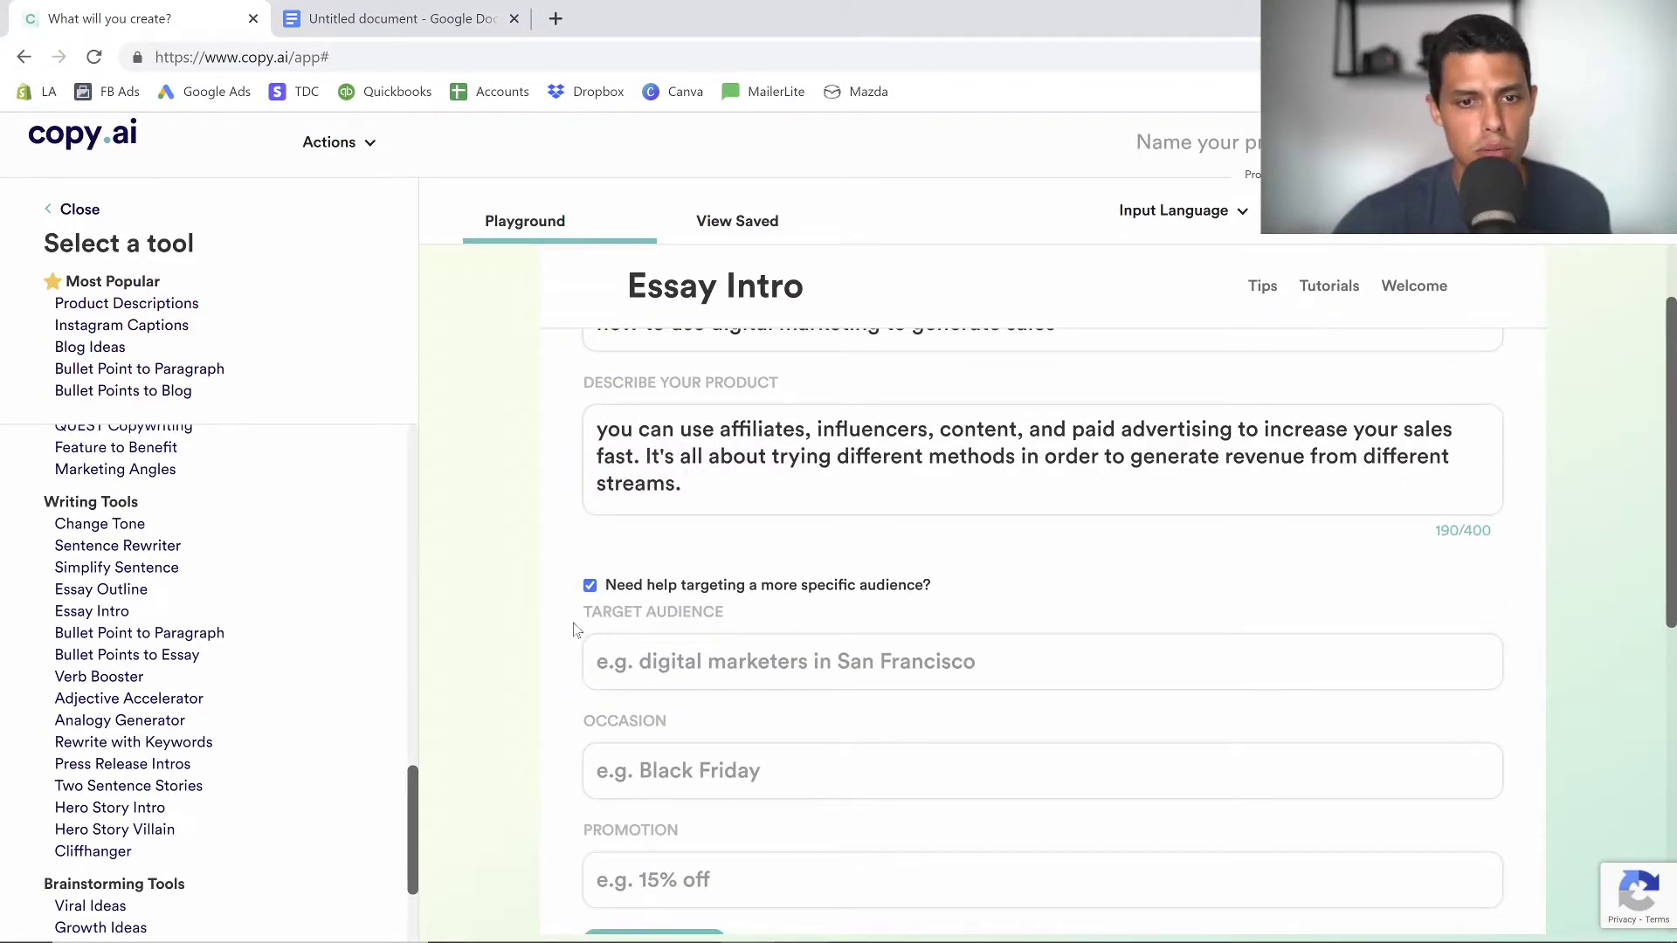
scroll(593, 602, "up", 1)
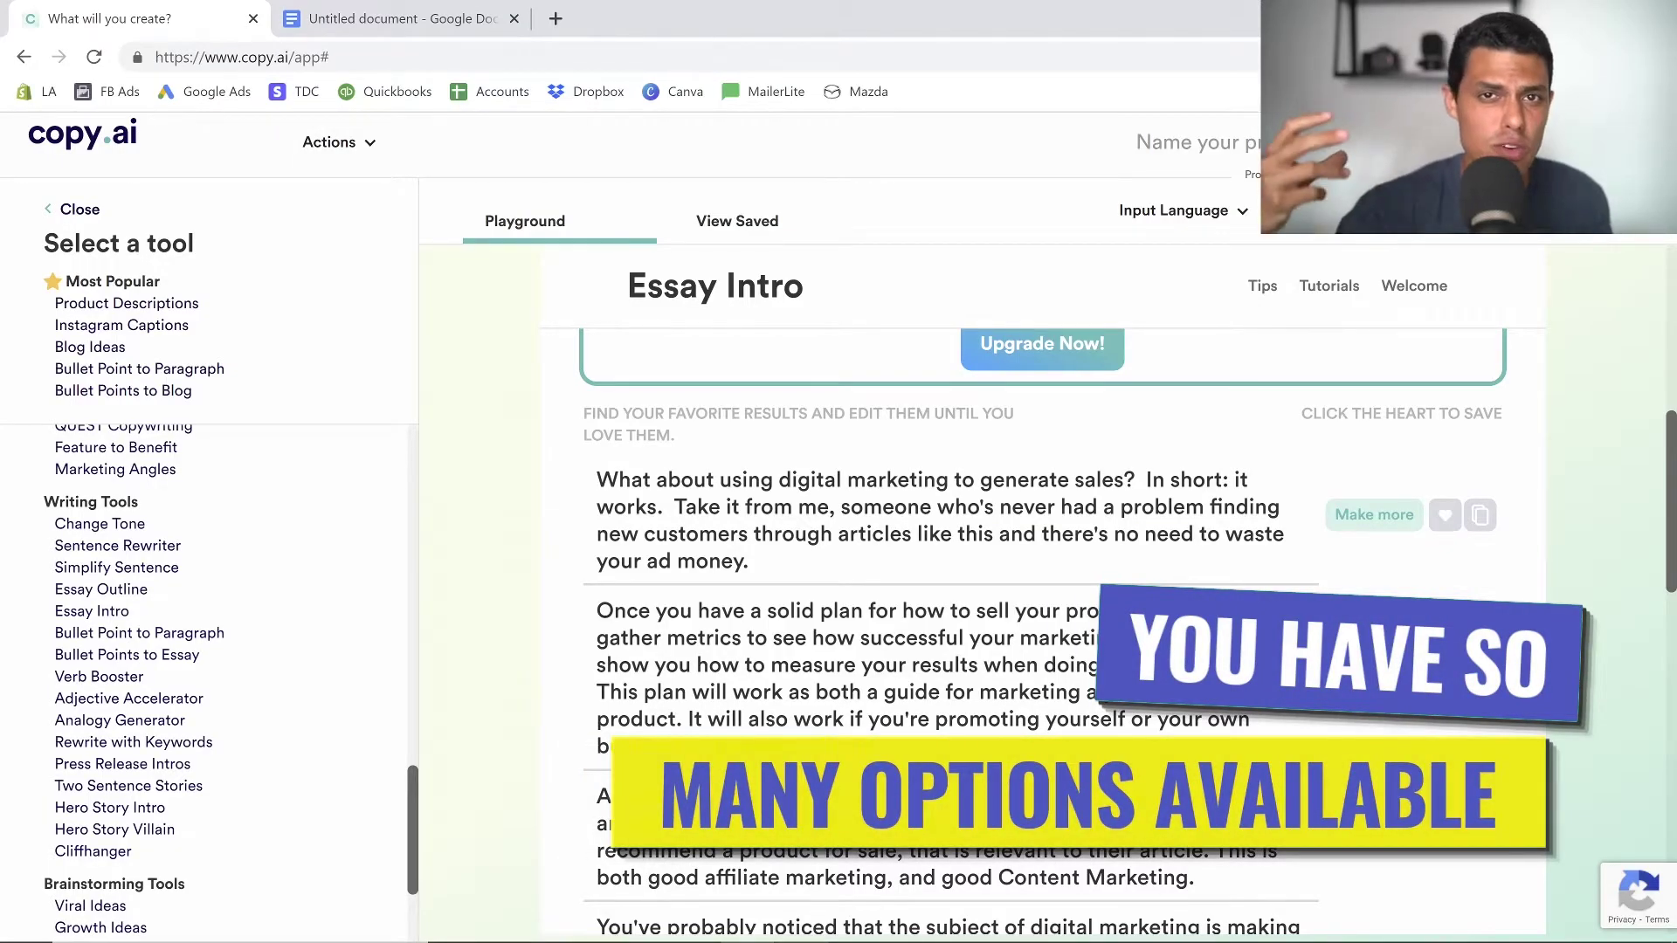
Review the generated essay intros and generate more like the one beginning "You've probably noticed that the subject of digital marketing"
scroll(1452, 577, "down", 1)
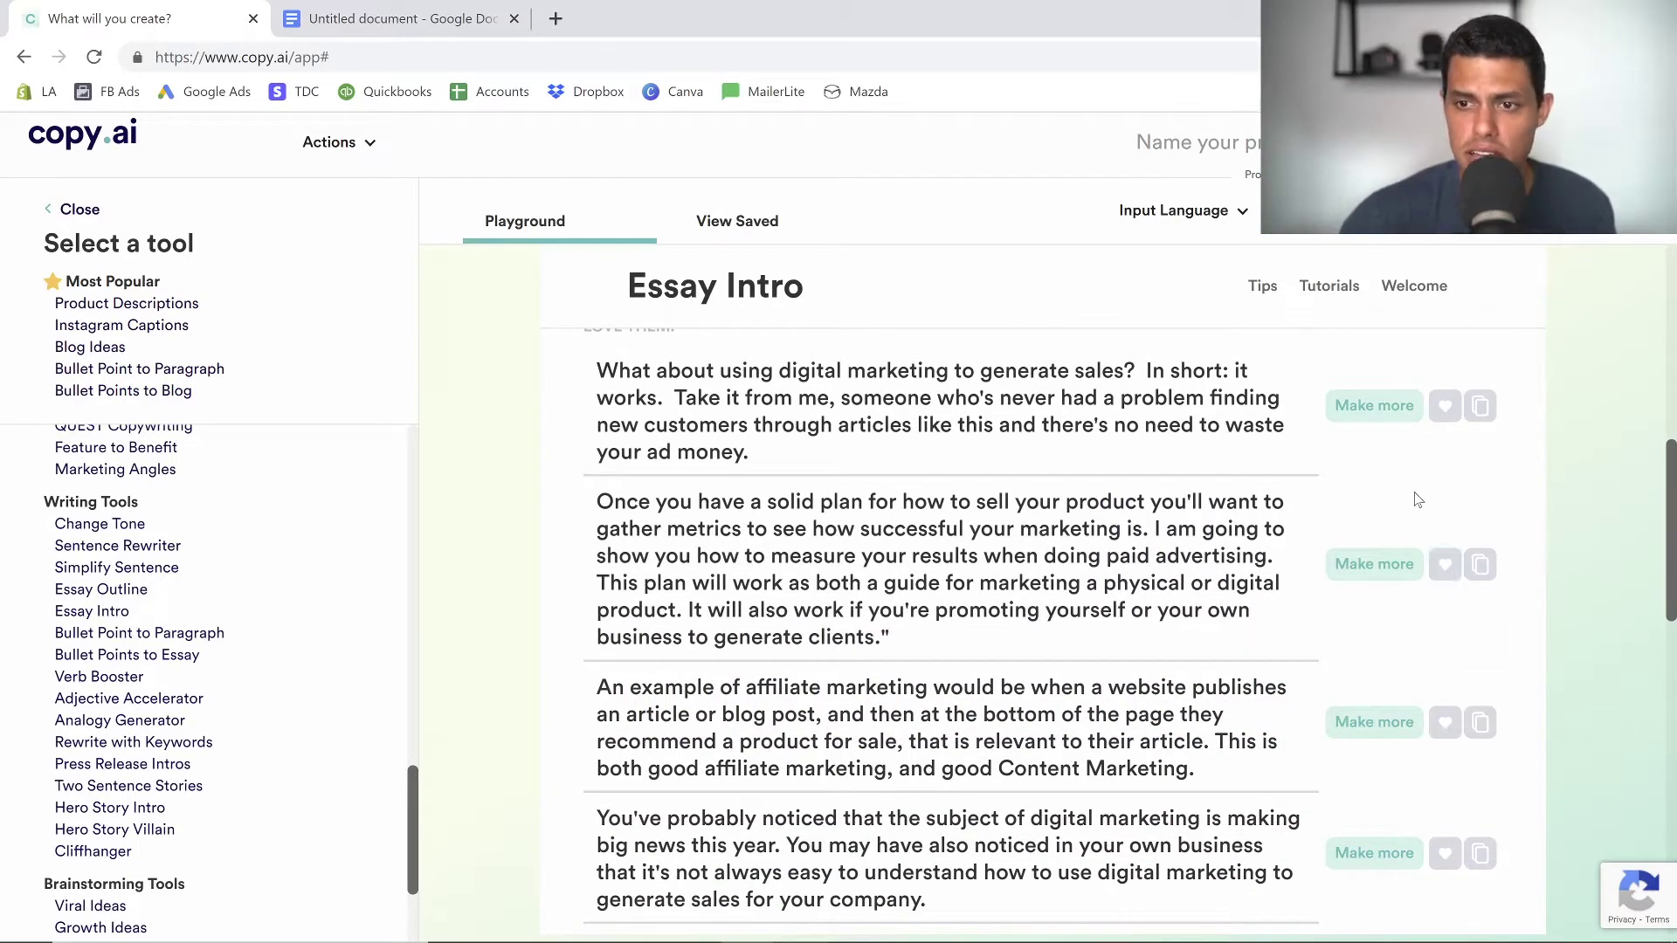
scroll(1339, 521, "down", 3)
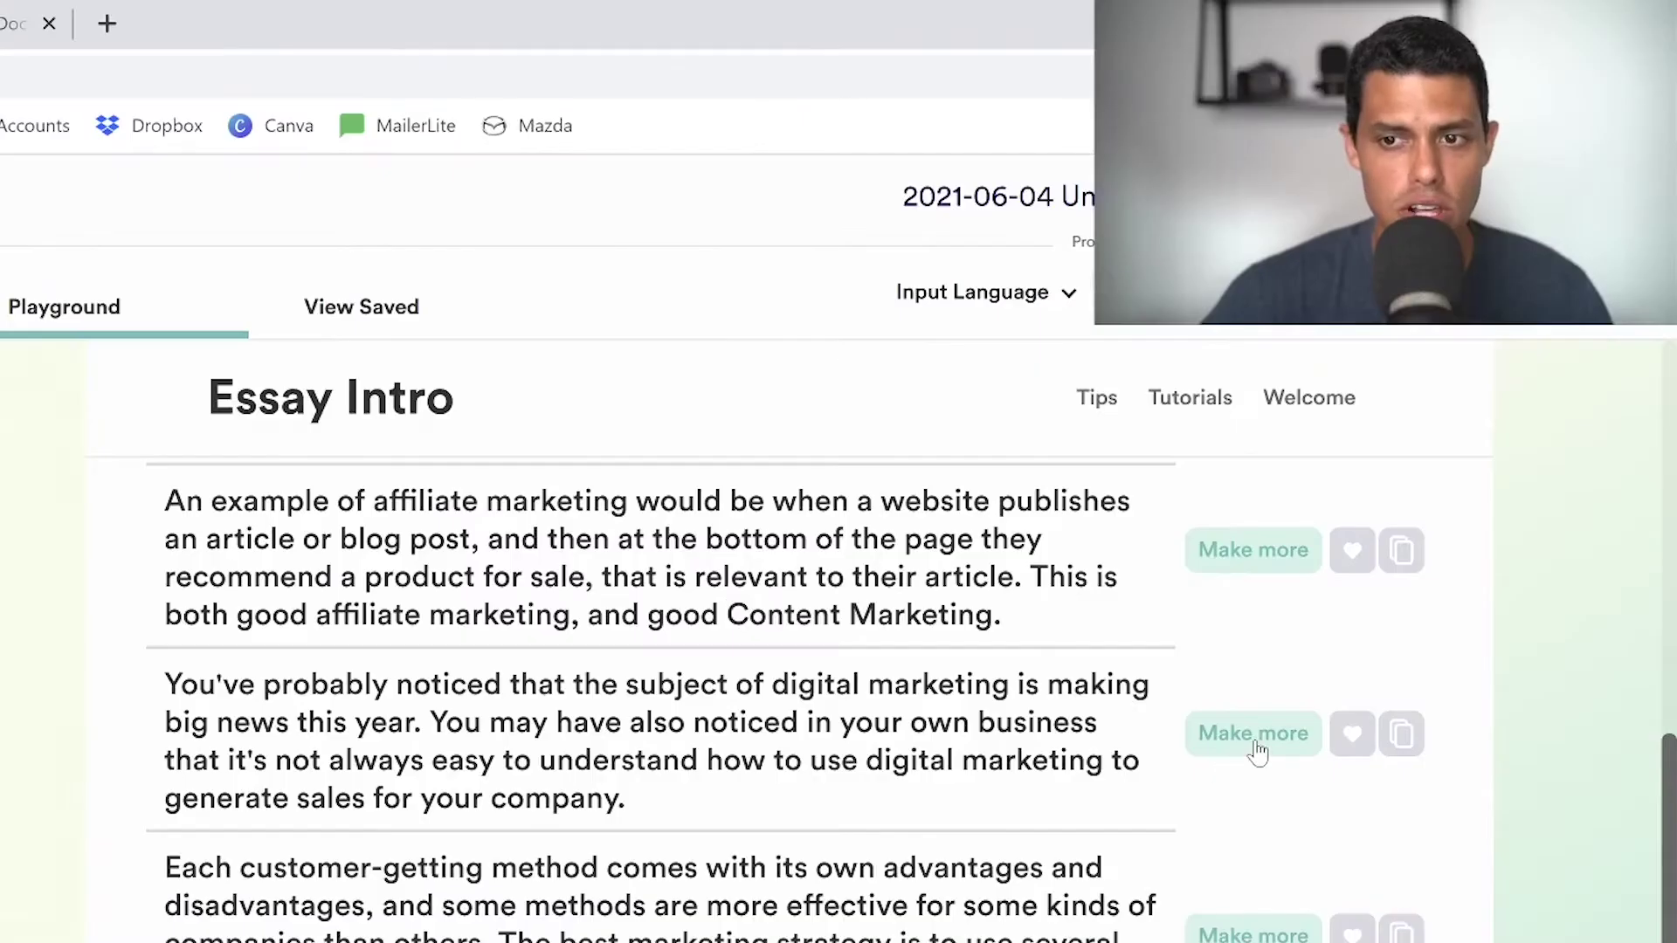
left_click(1378, 528)
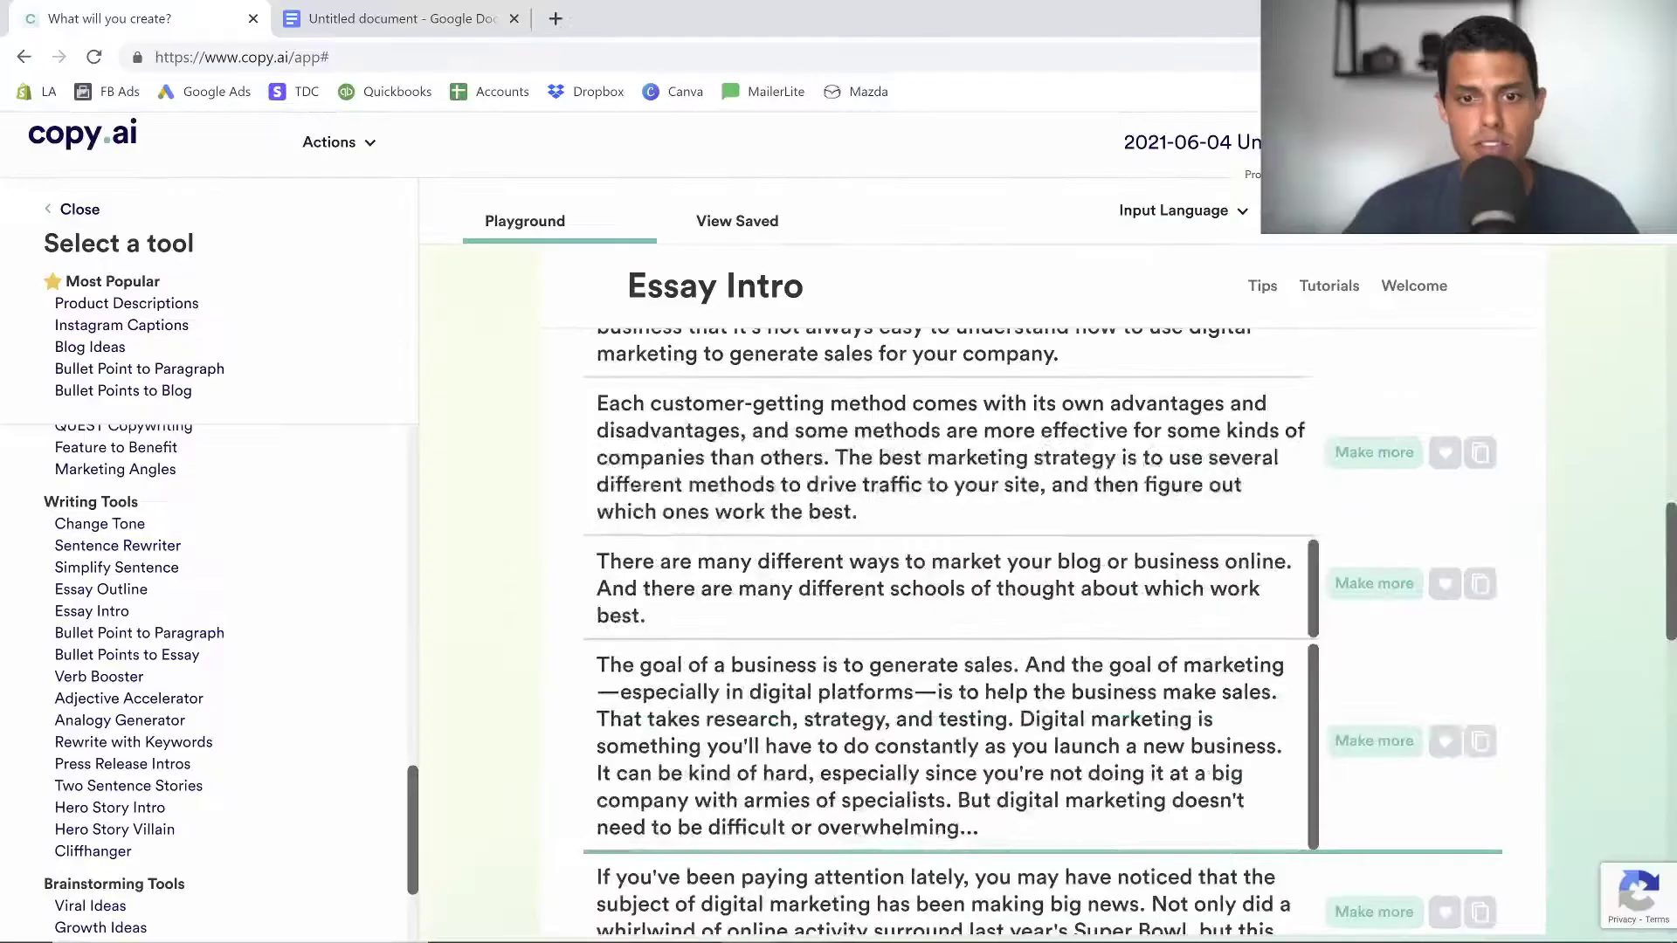
scroll(1040, 629, "down", 8)
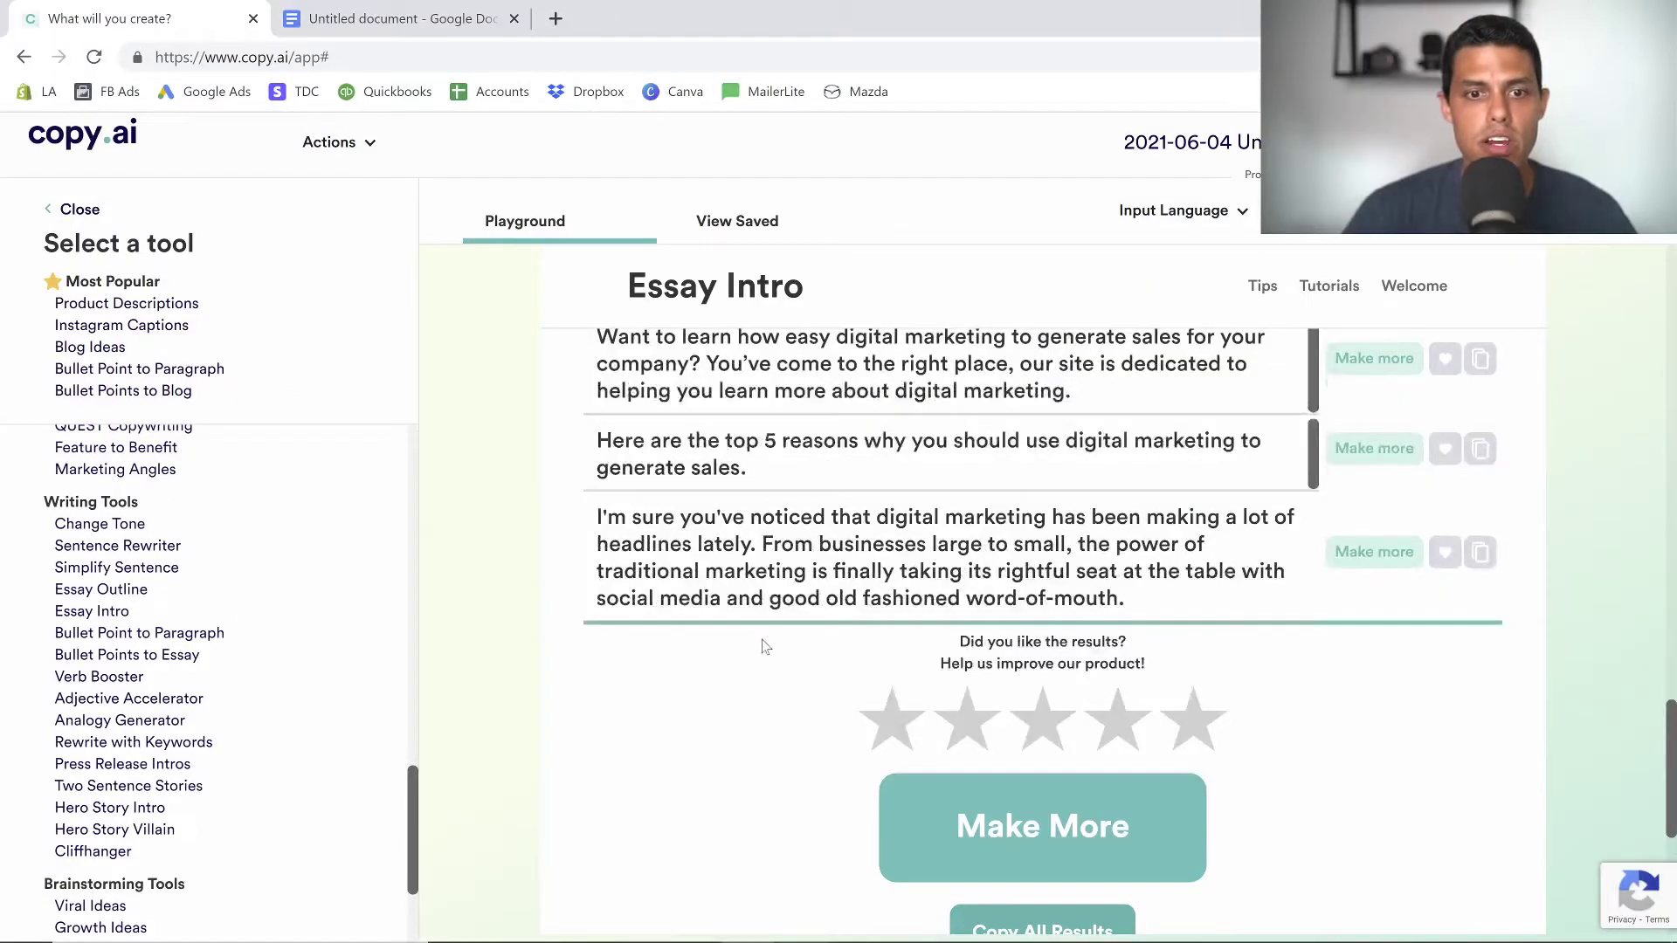
scroll(764, 644, "up", 1)
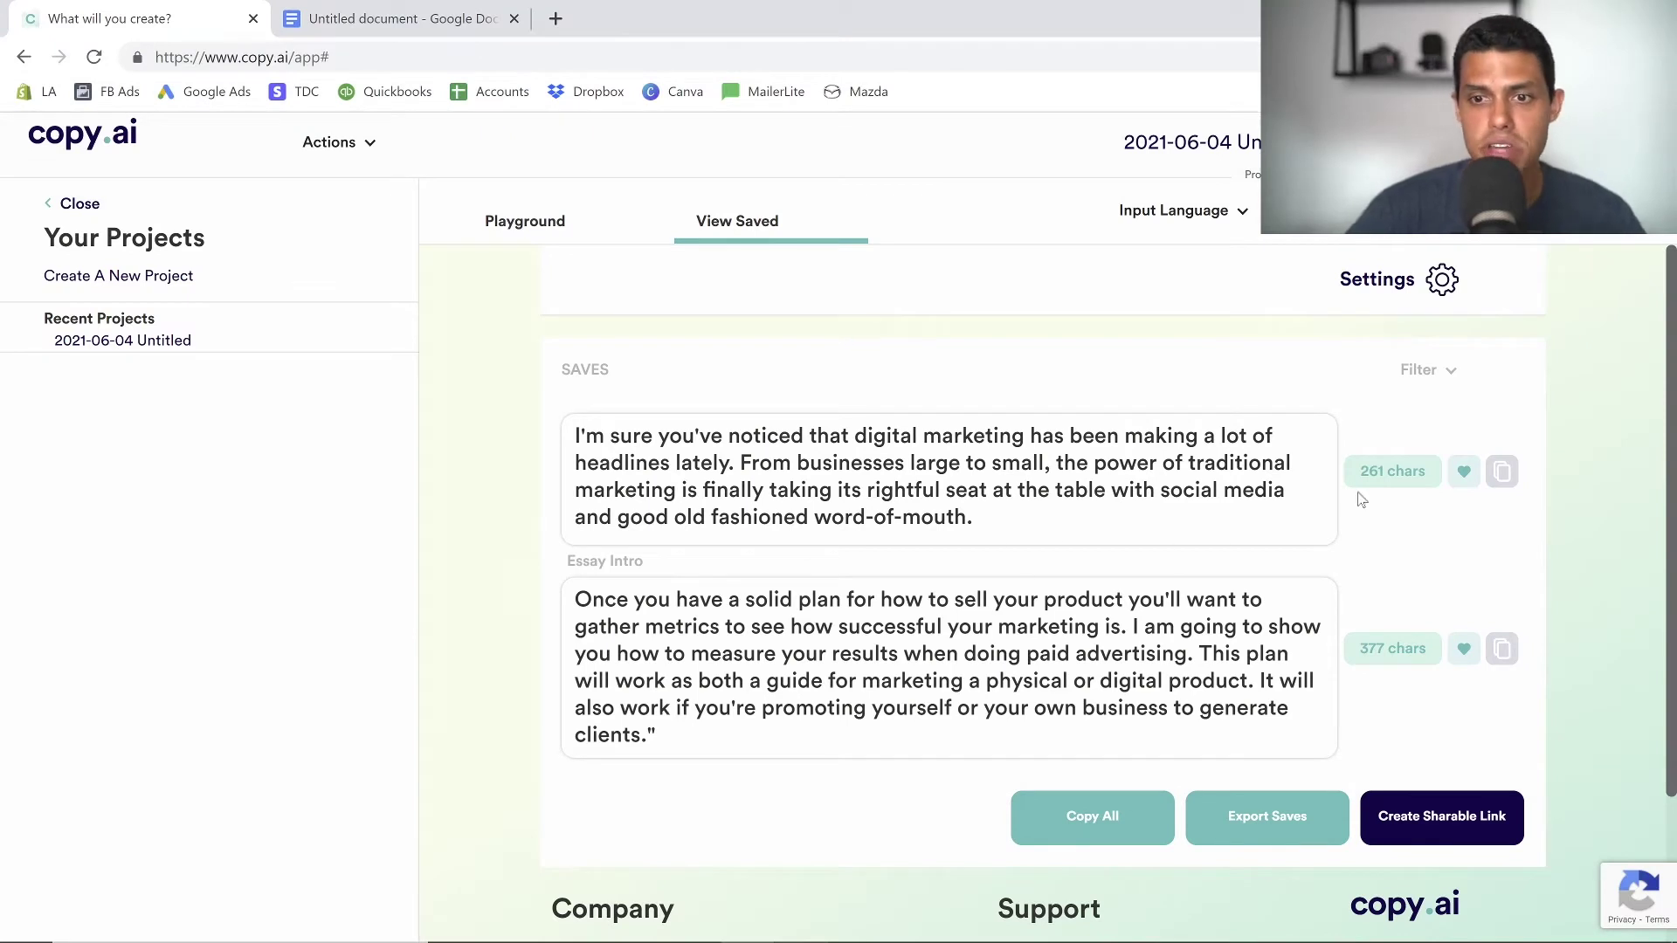
Export the saved essay intros, dismiss the download notice, and return to the generated results
left_click(1288, 816)
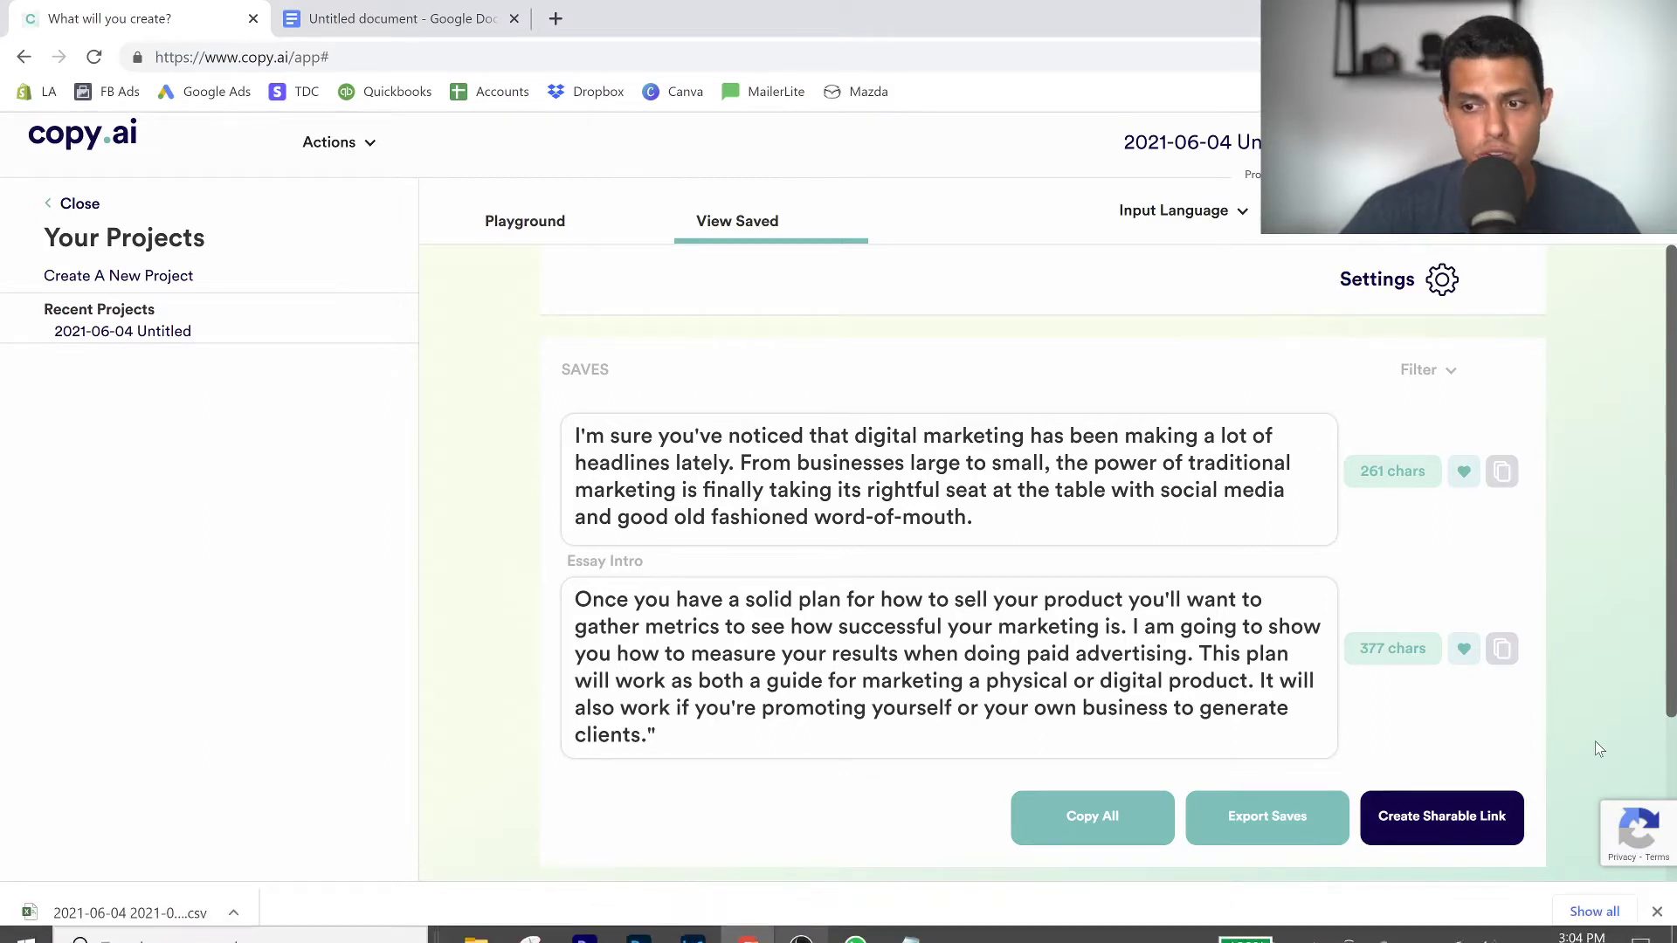
left_click(1659, 923)
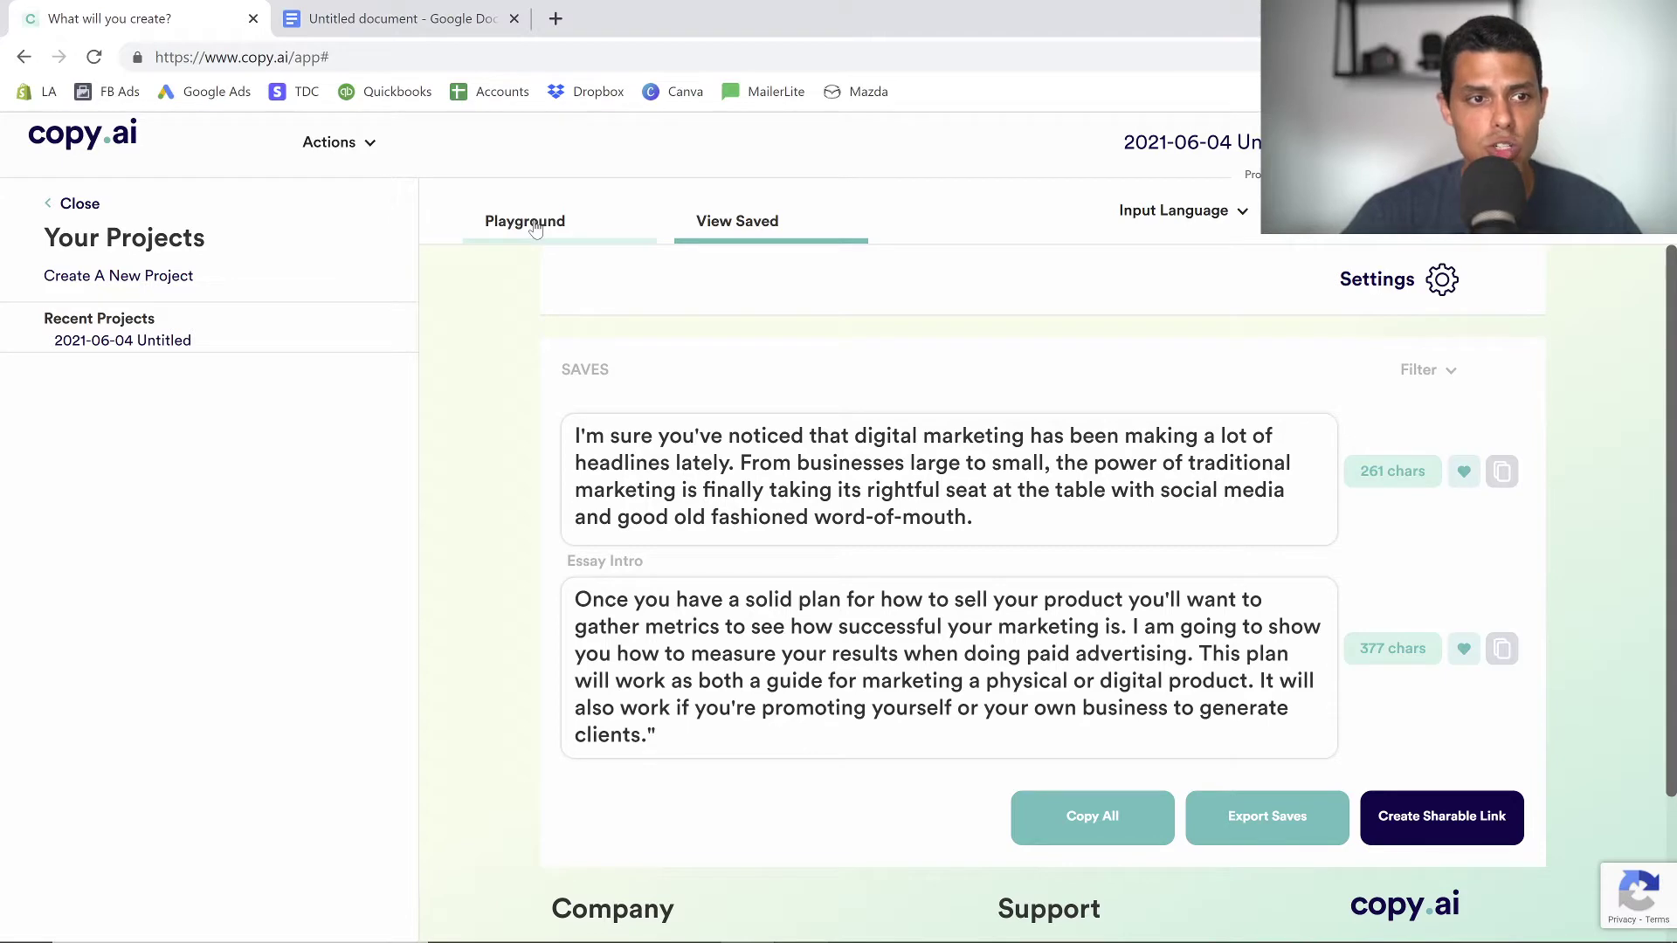
left_click(498, 219)
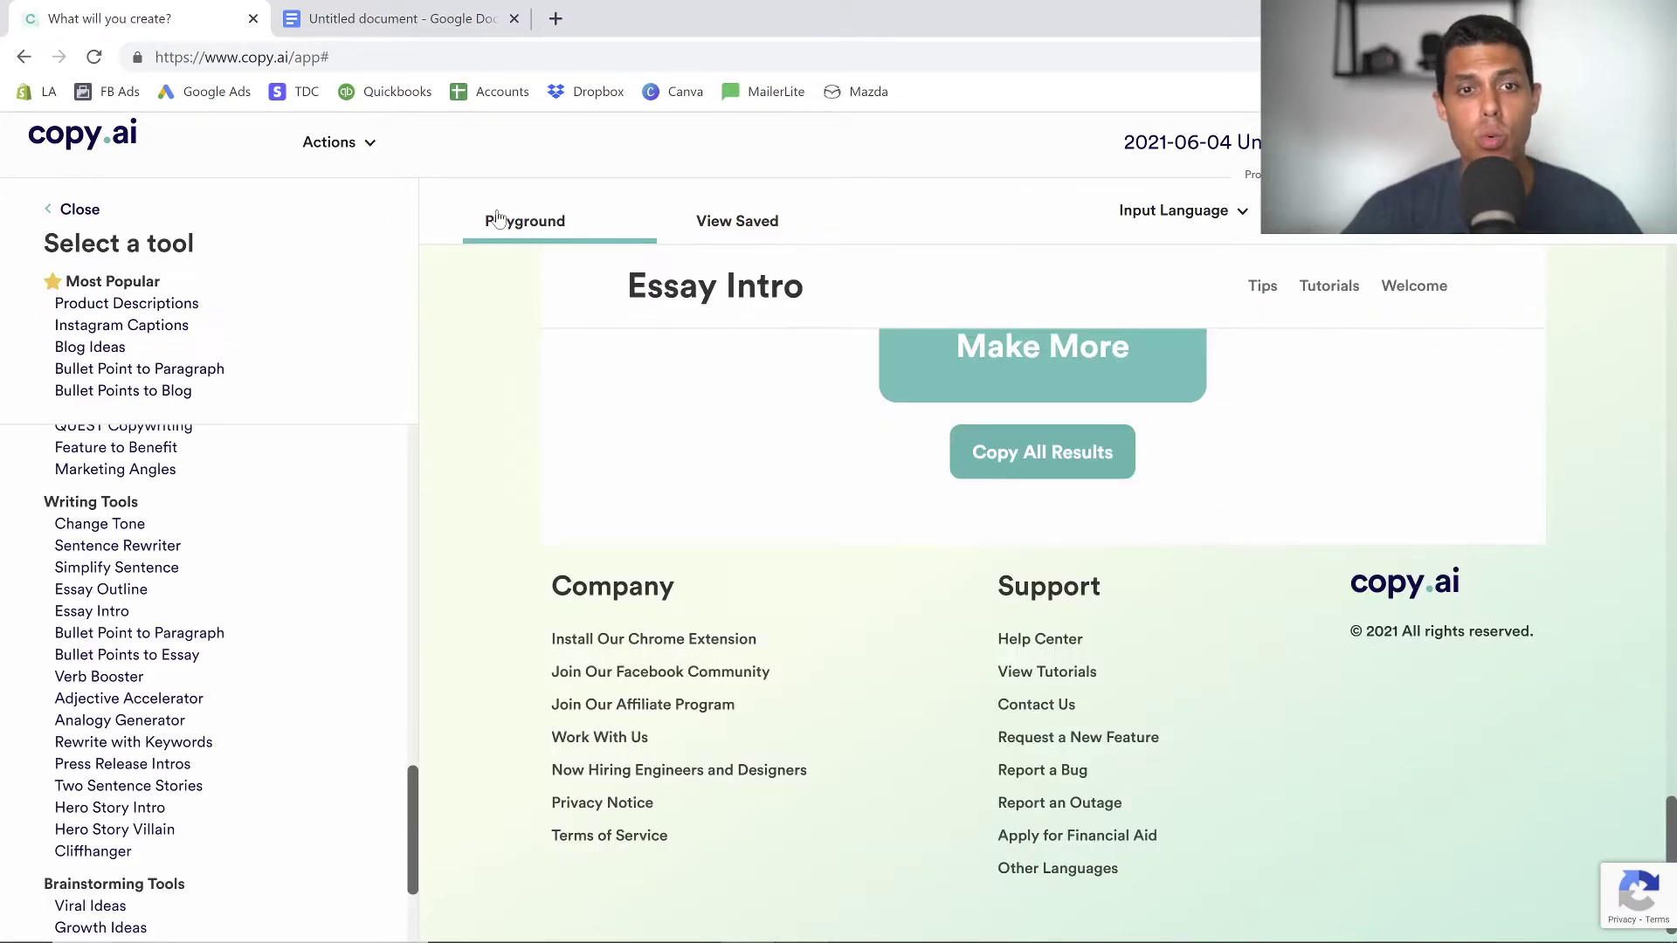
scroll(900, 517, "up", 8)
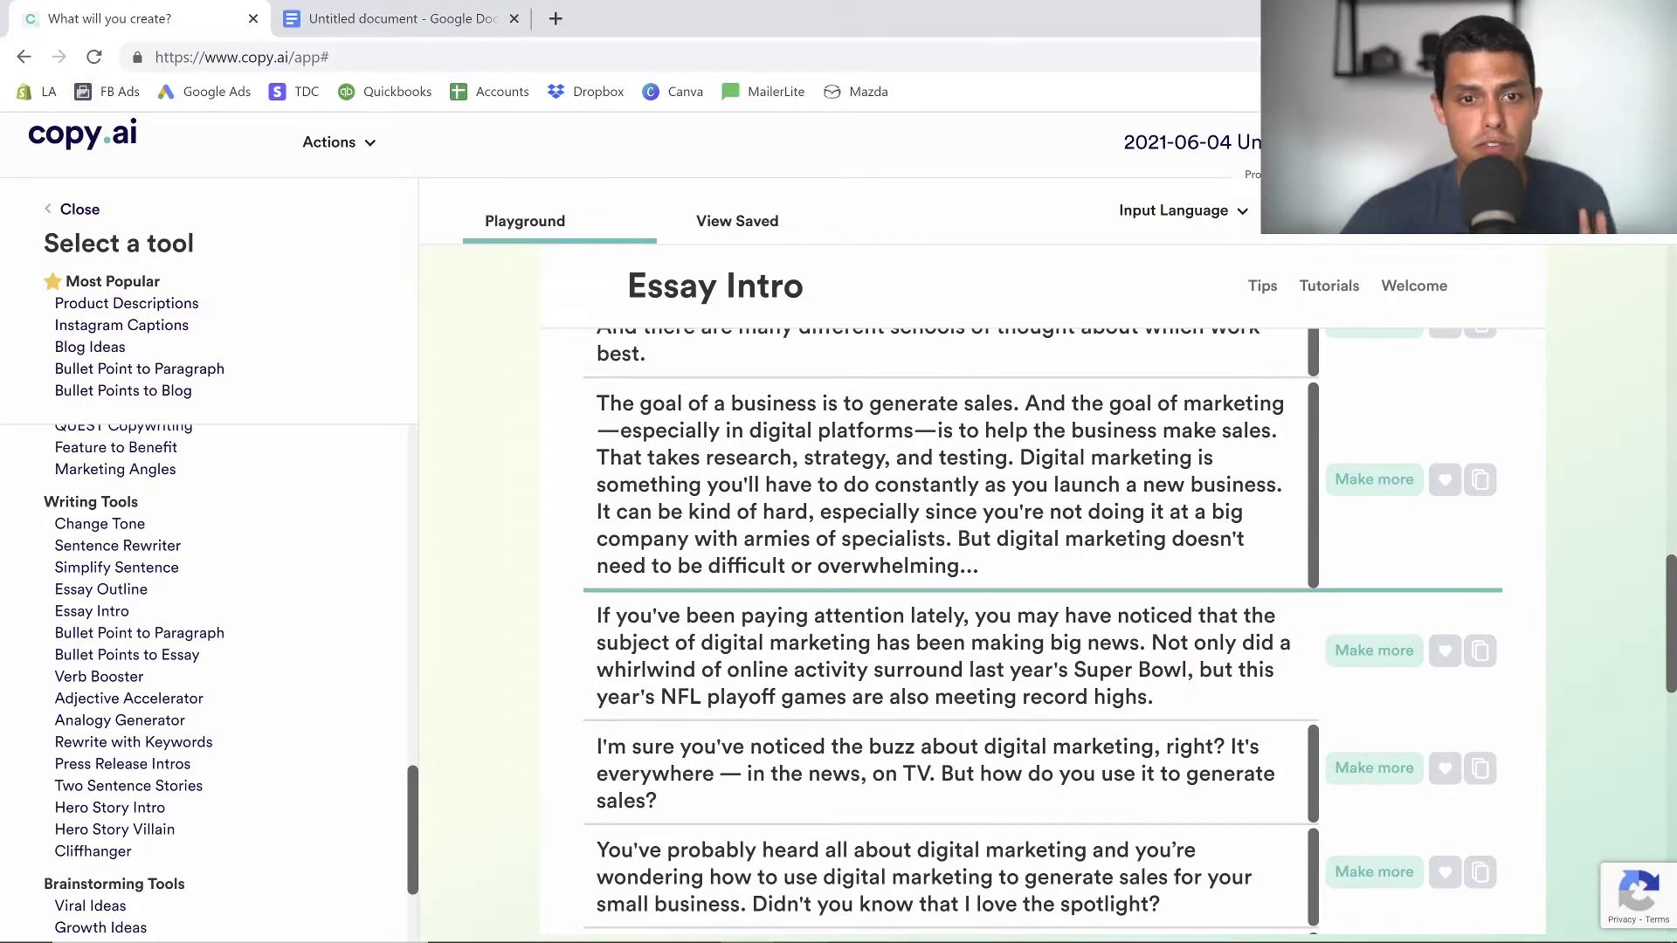
Open the new project form, examine its name, website and tone options, and close it without creating a project
left_click(368, 145)
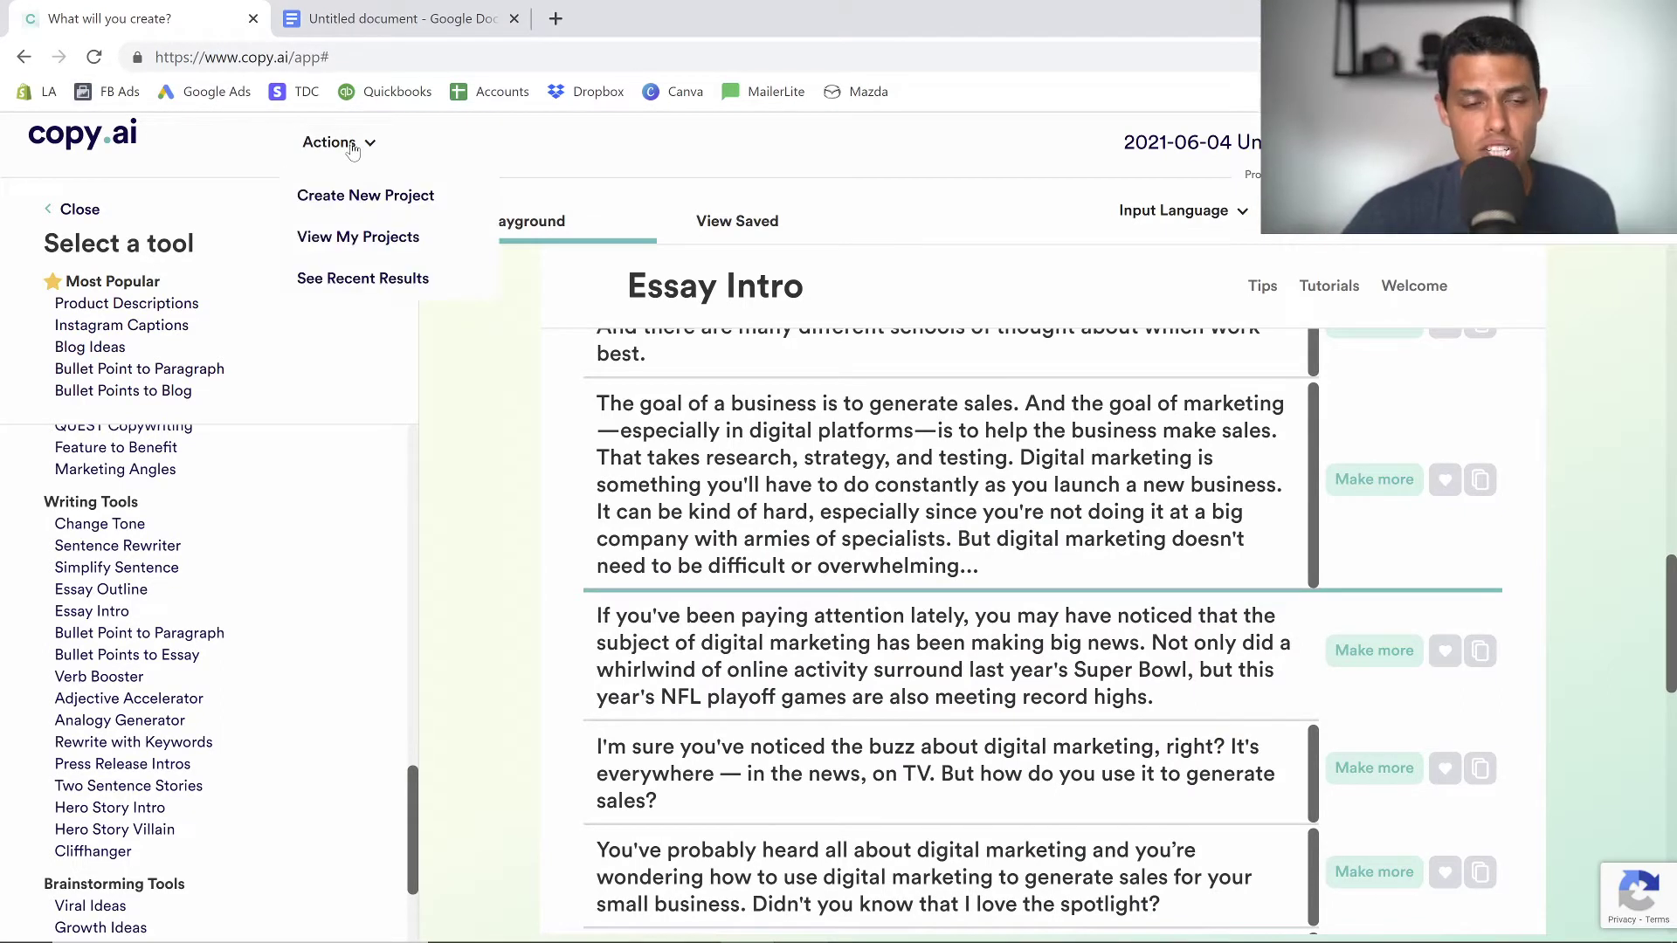
left_click(359, 204)
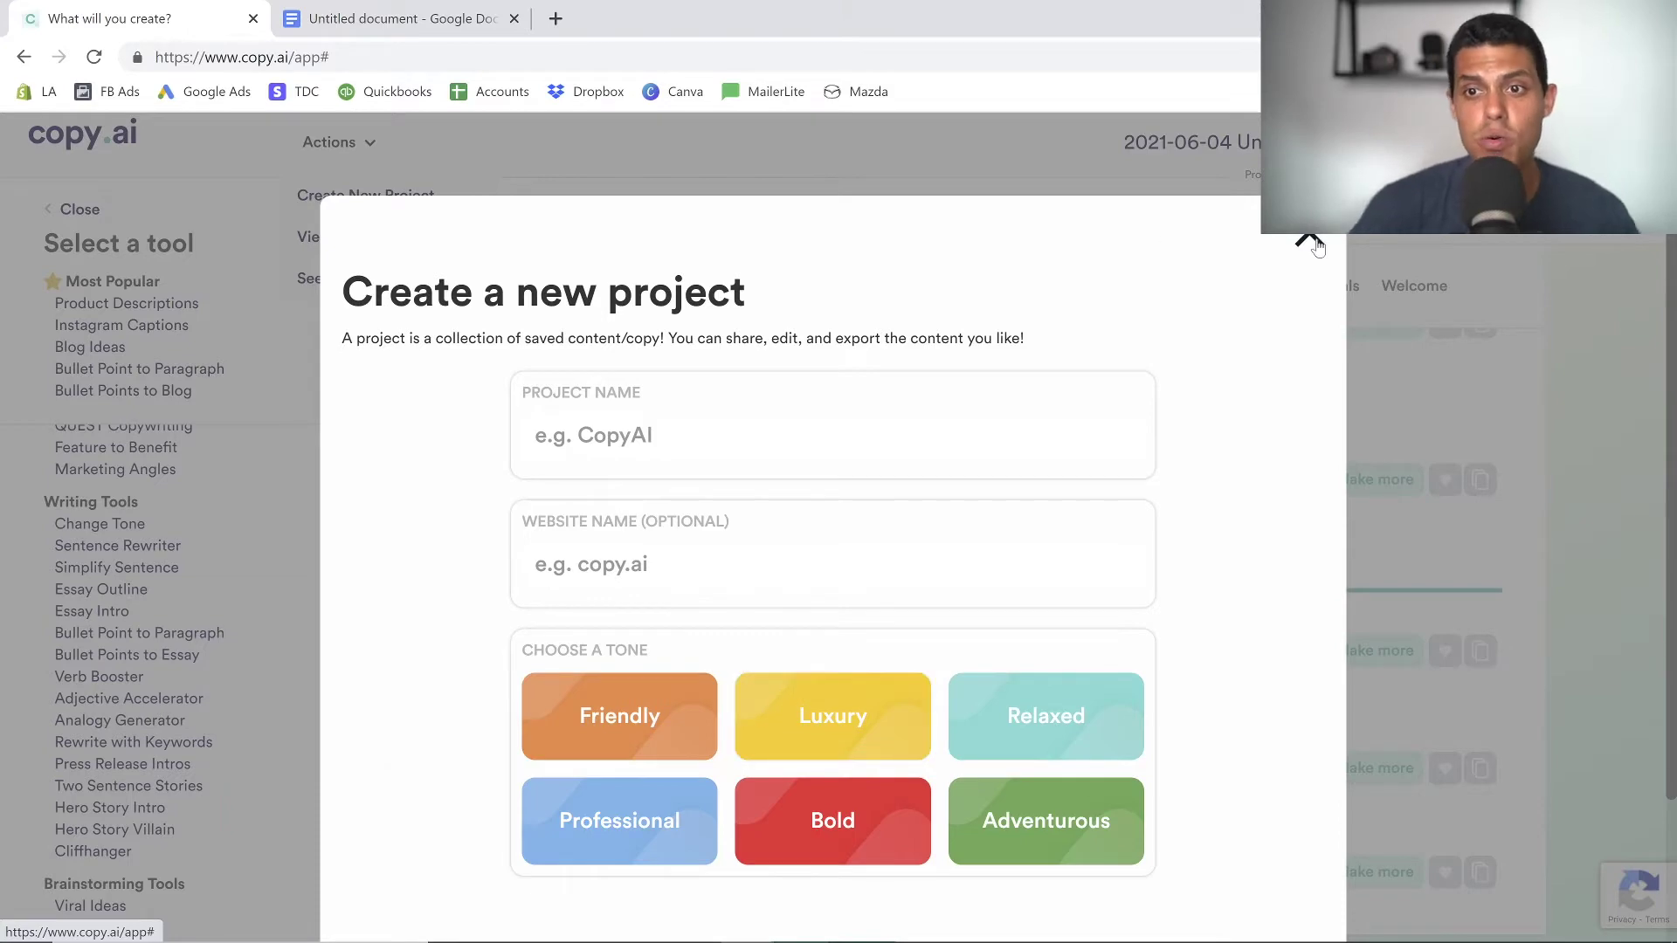
scroll(1311, 262, "down", 3)
scroll(1308, 245, "up", 3)
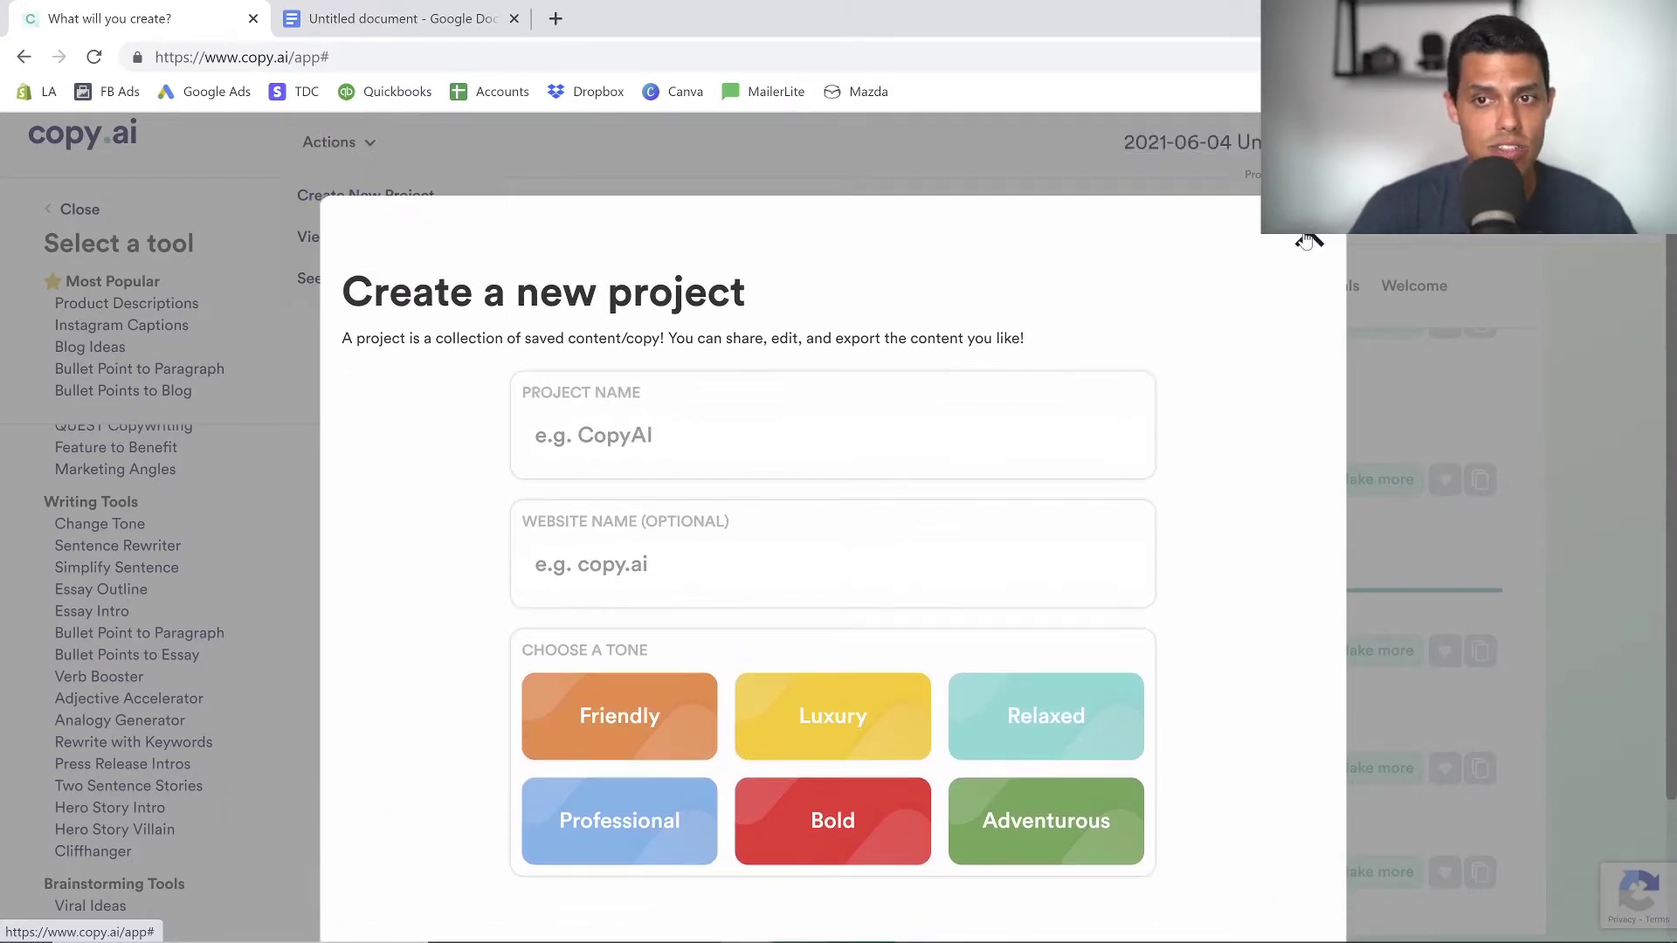
left_click(1309, 243)
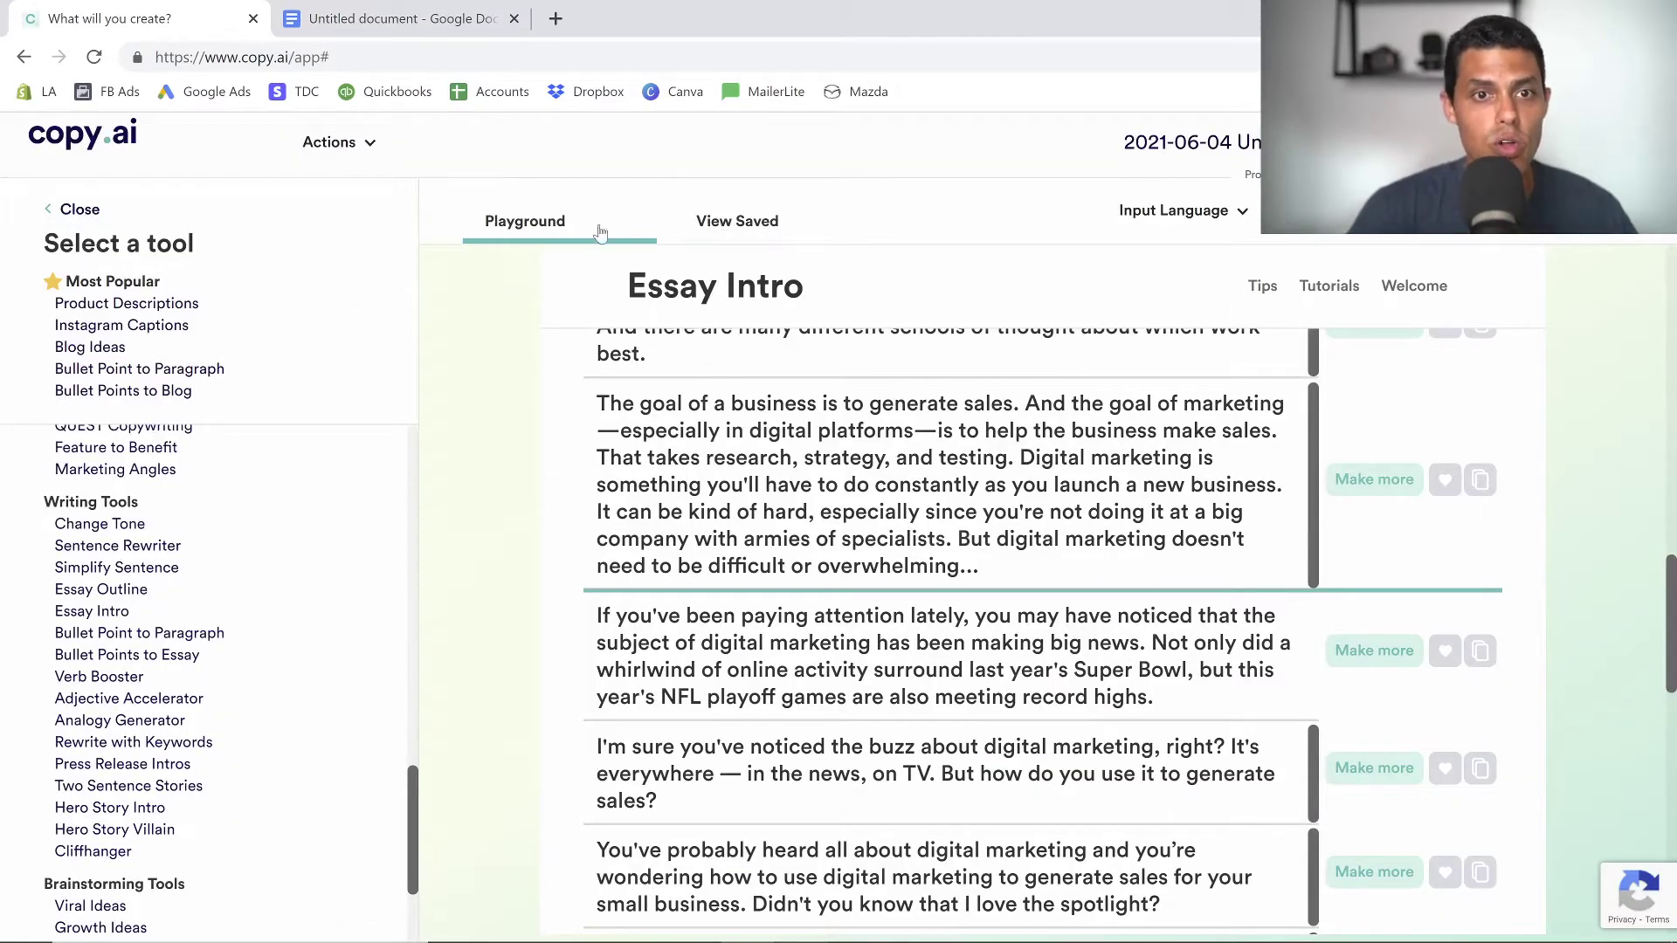
Rename the saved project "2021-06-04 Untitled" to "Essay I" and return to the Playground
left_click(784, 225)
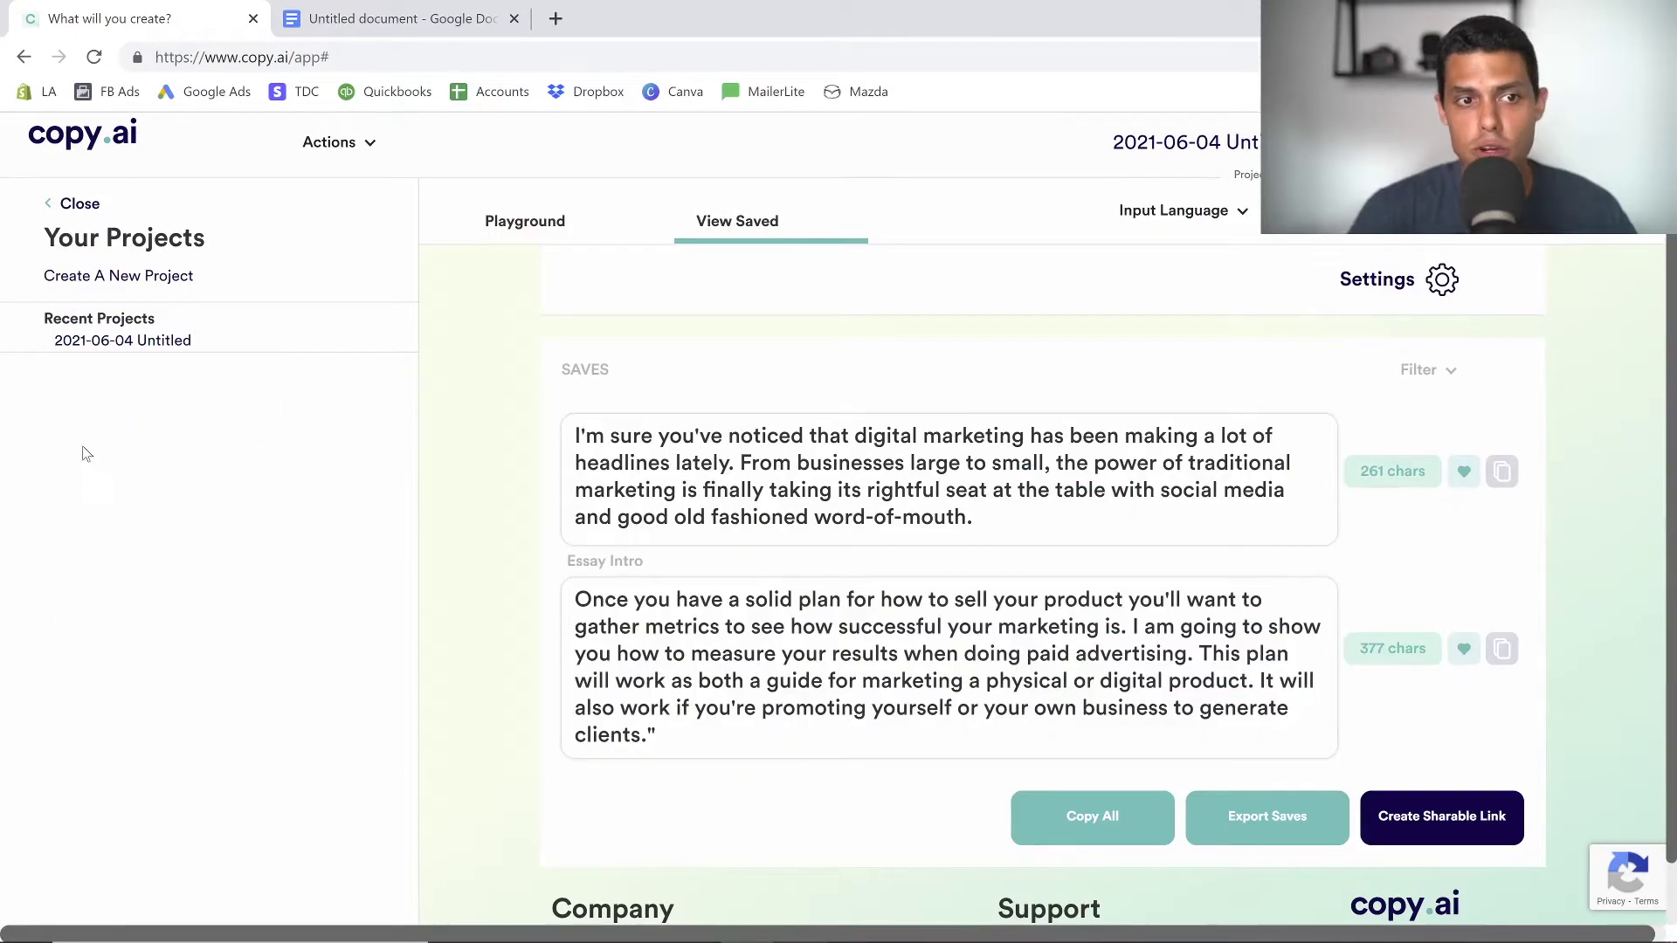
left_click(156, 346)
left_click(1188, 140)
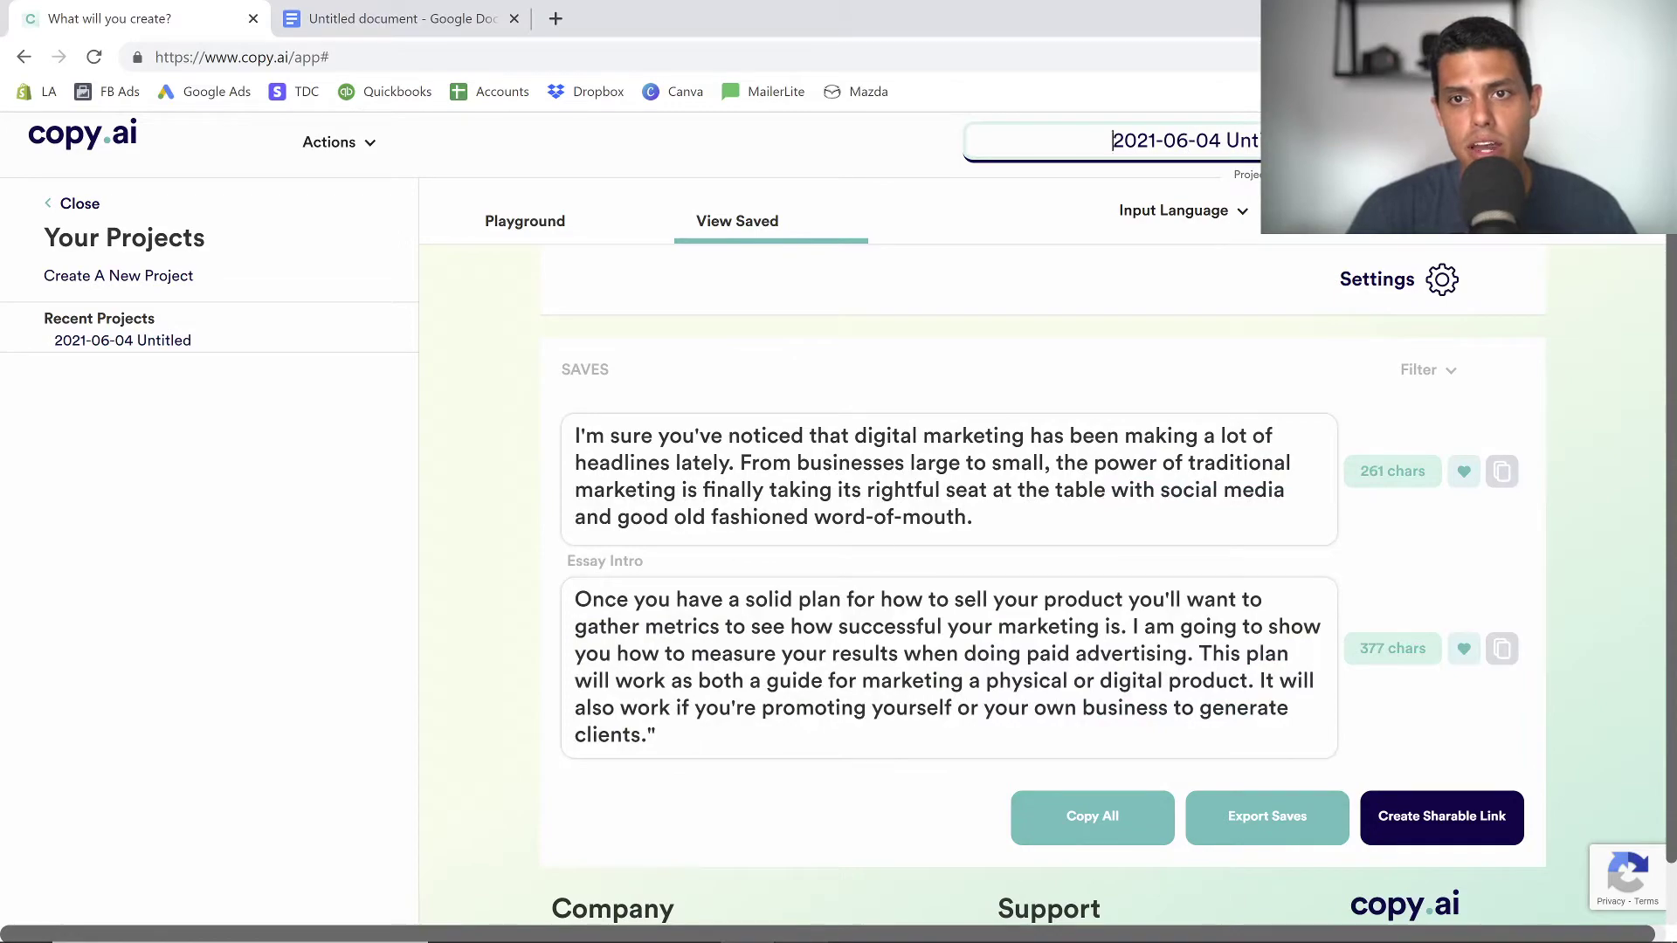
key("ctrl+a")
key("BackSpace")
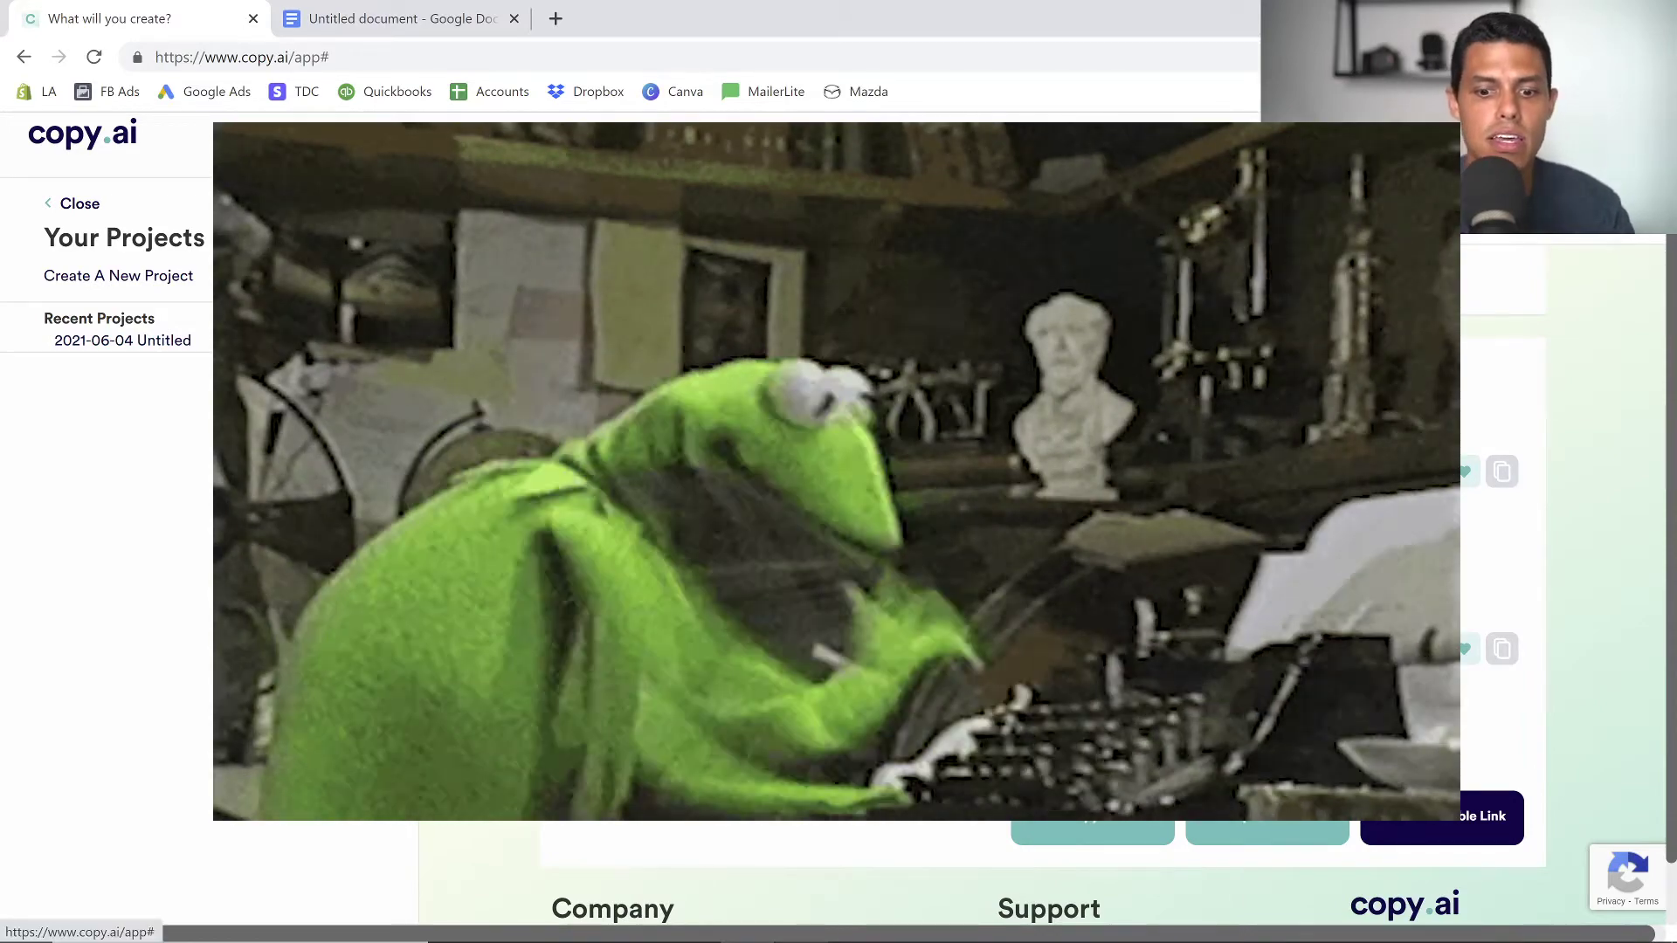
type("Essay I")
left_click(528, 246)
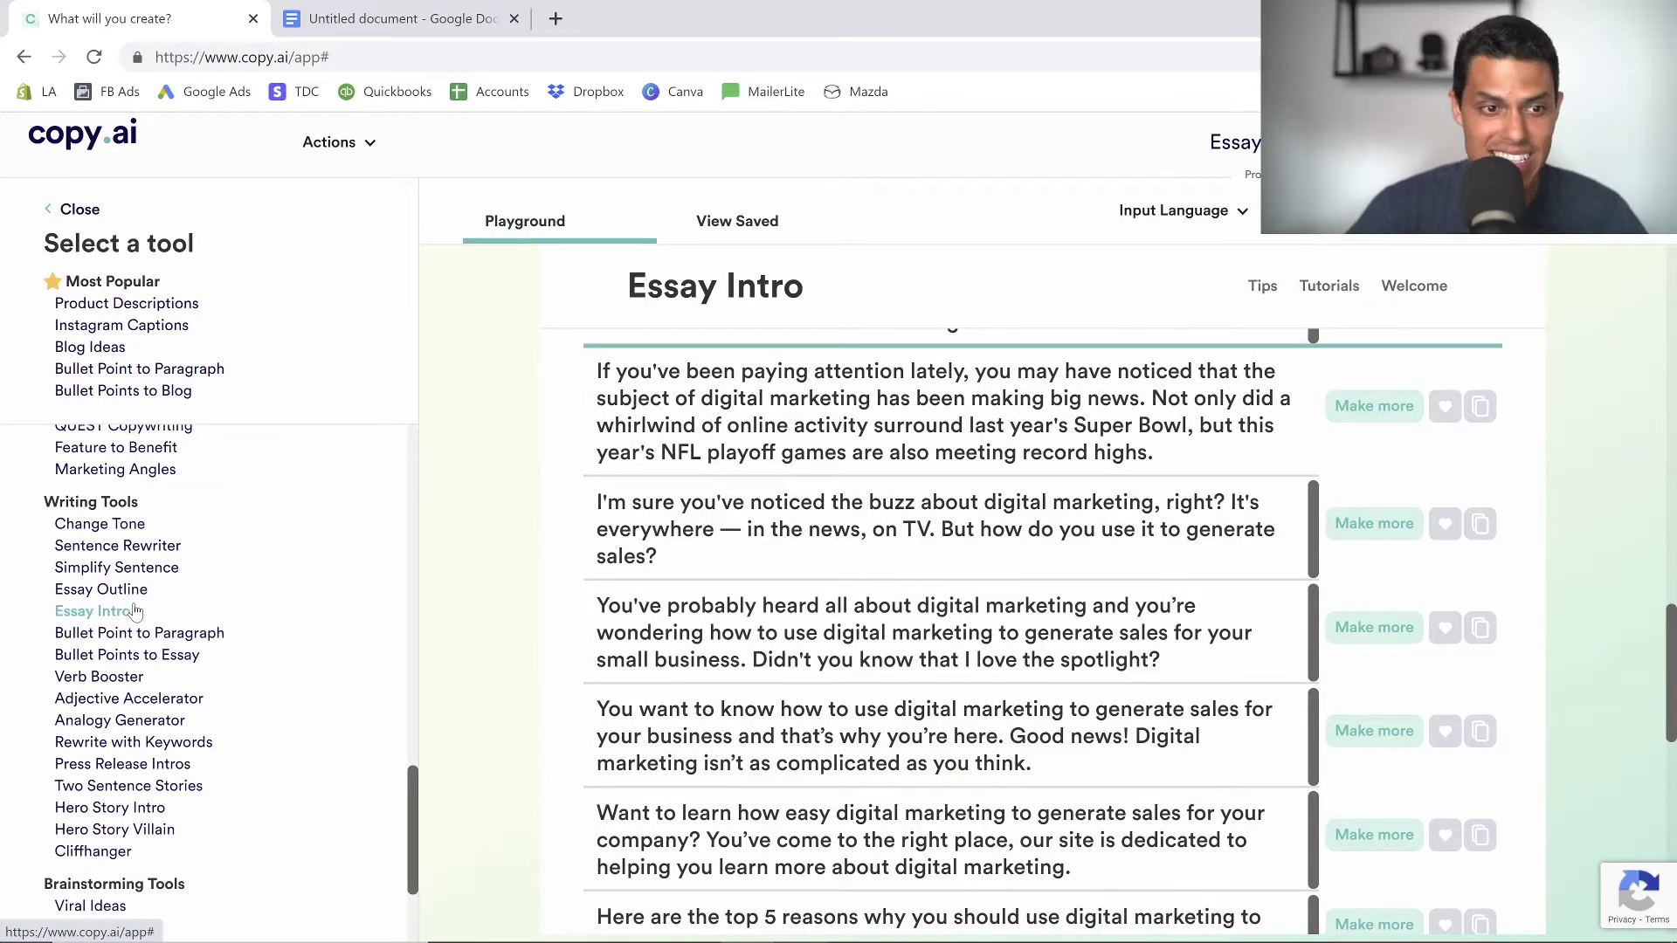
Generate startup ideas from a passion description about surfing, the outdoors, teaching groups and sharing recipes, and review the results
scroll(137, 611, "down", 1)
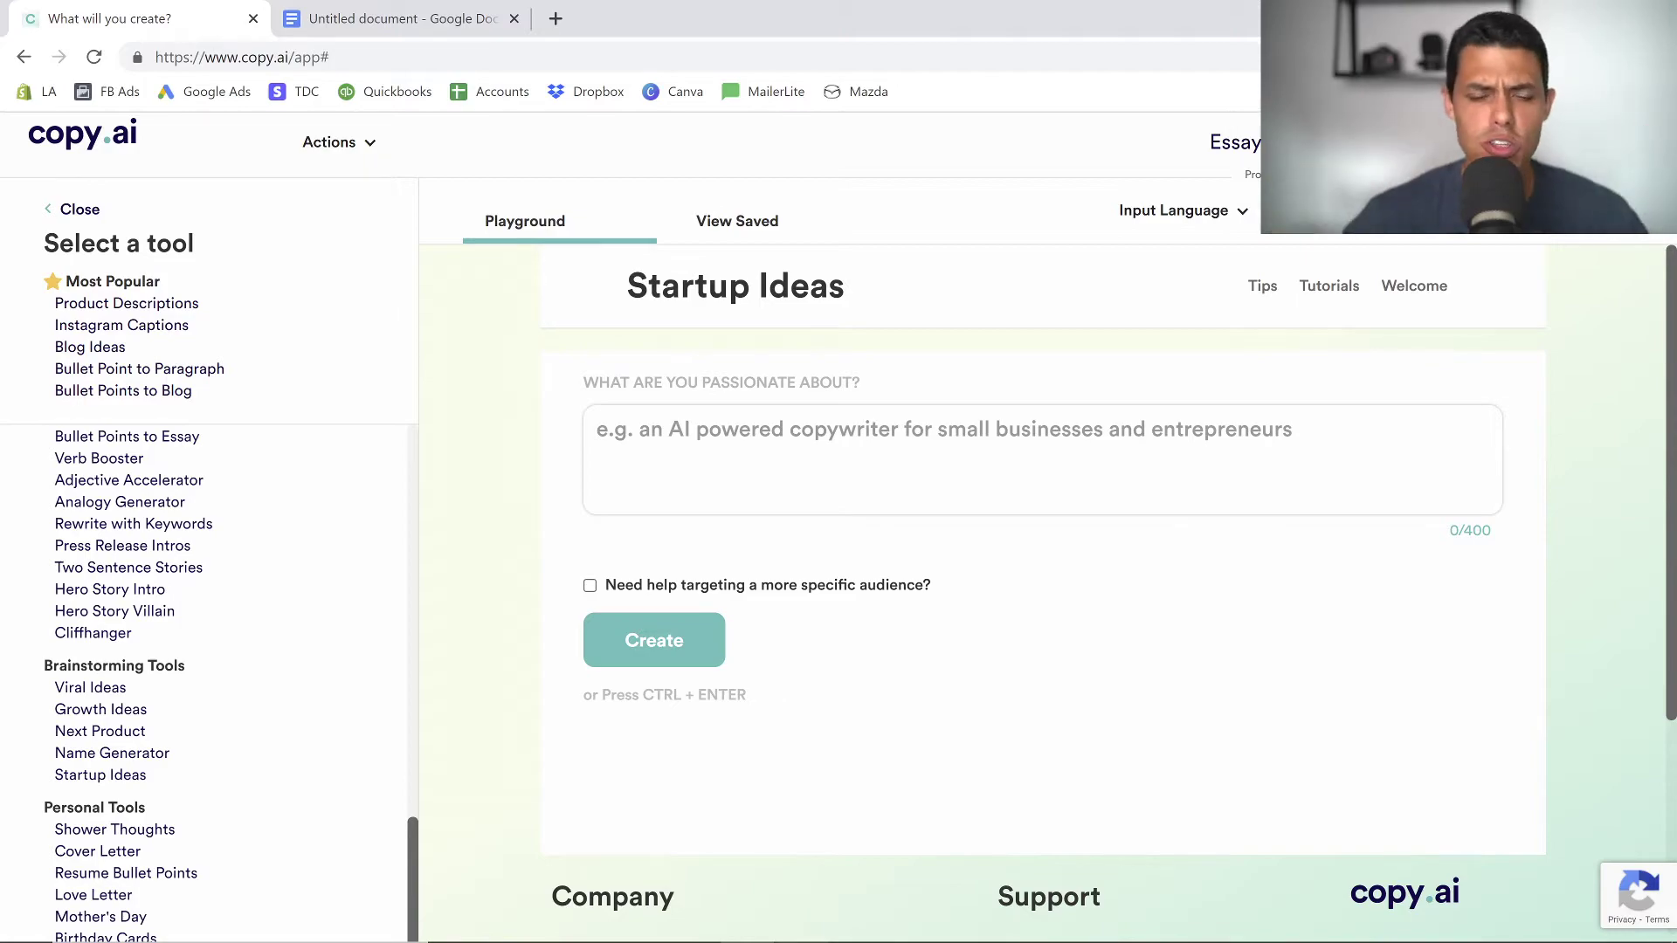
left_click(786, 450)
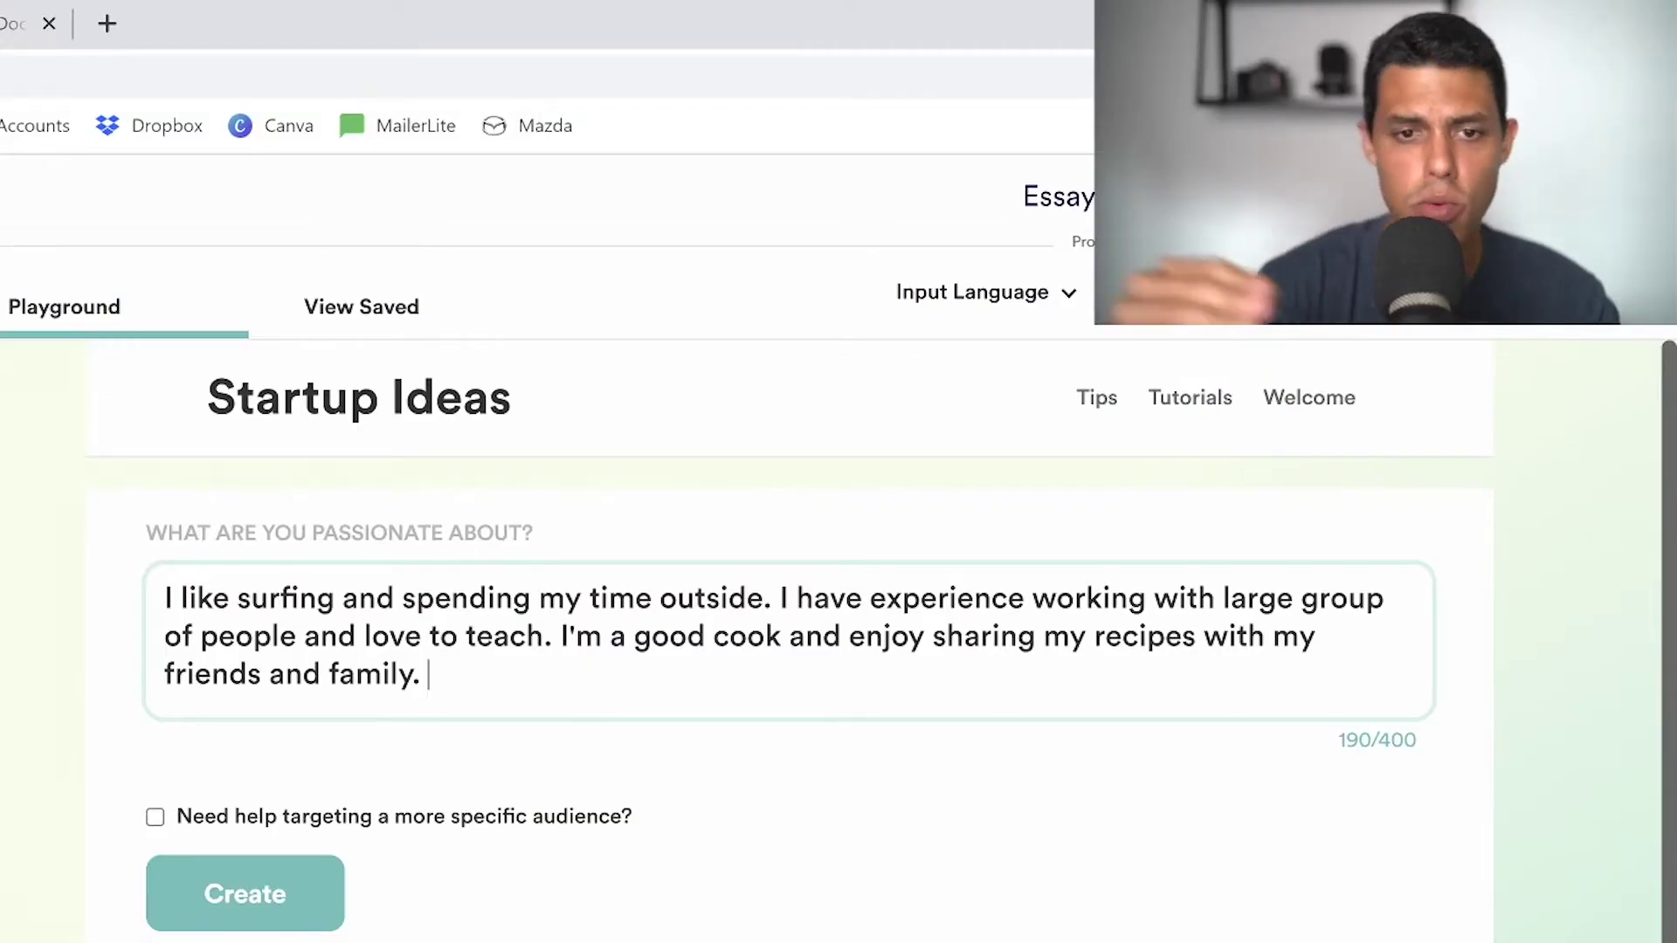
left_click(197, 896)
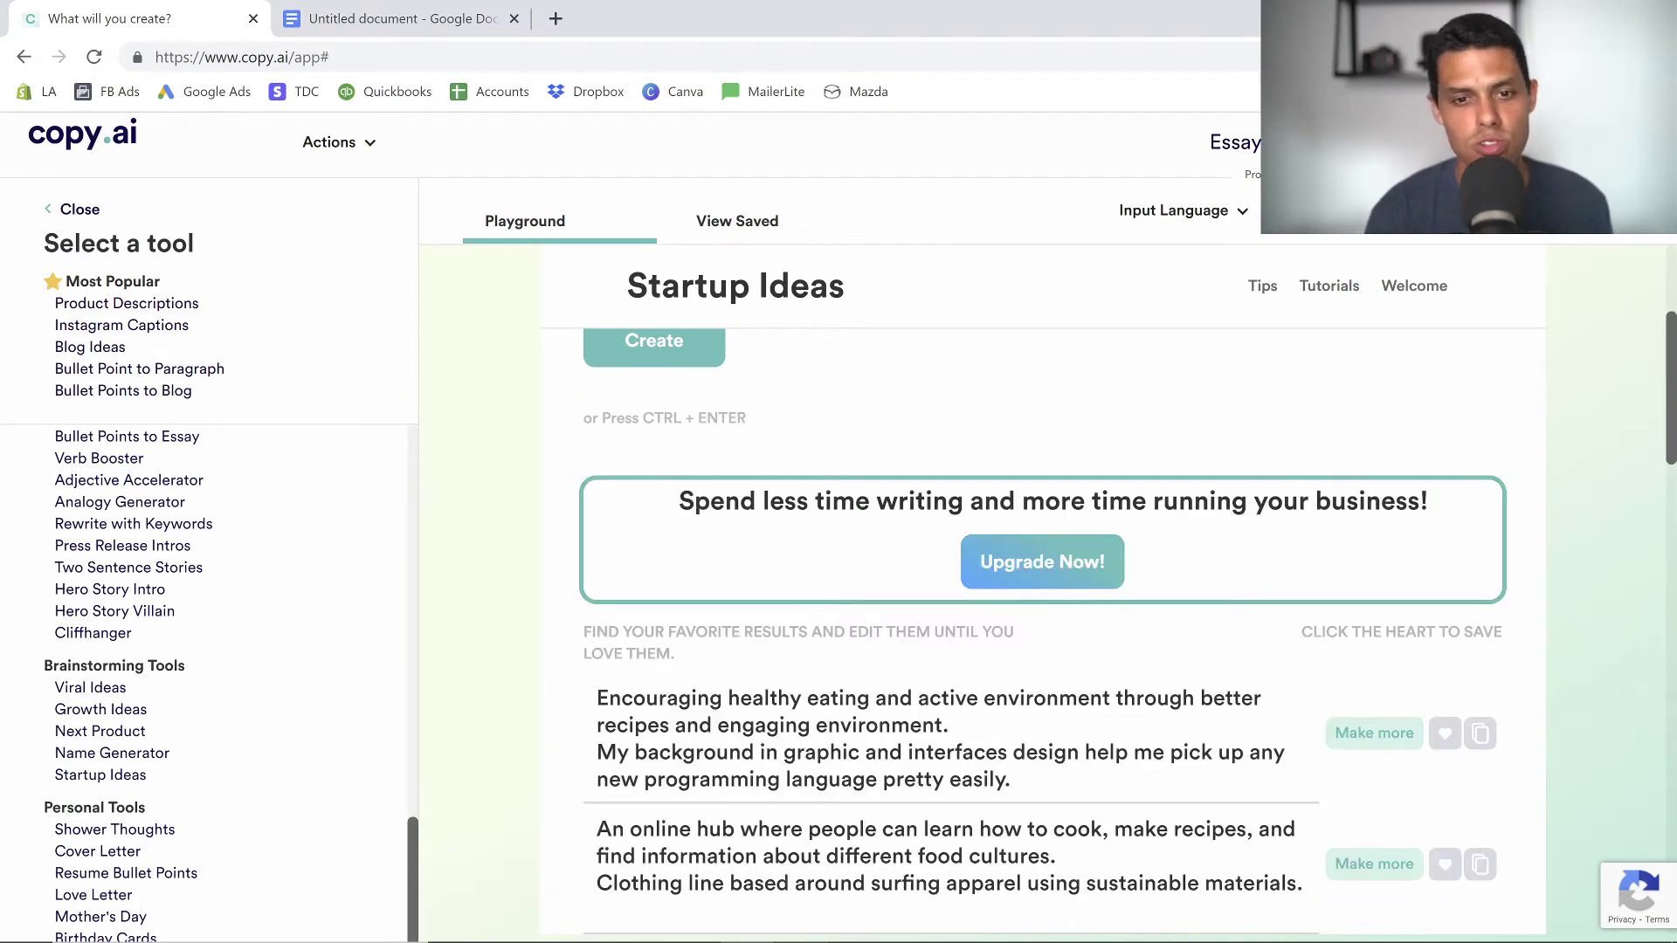
scroll(1040, 612, "down", 2)
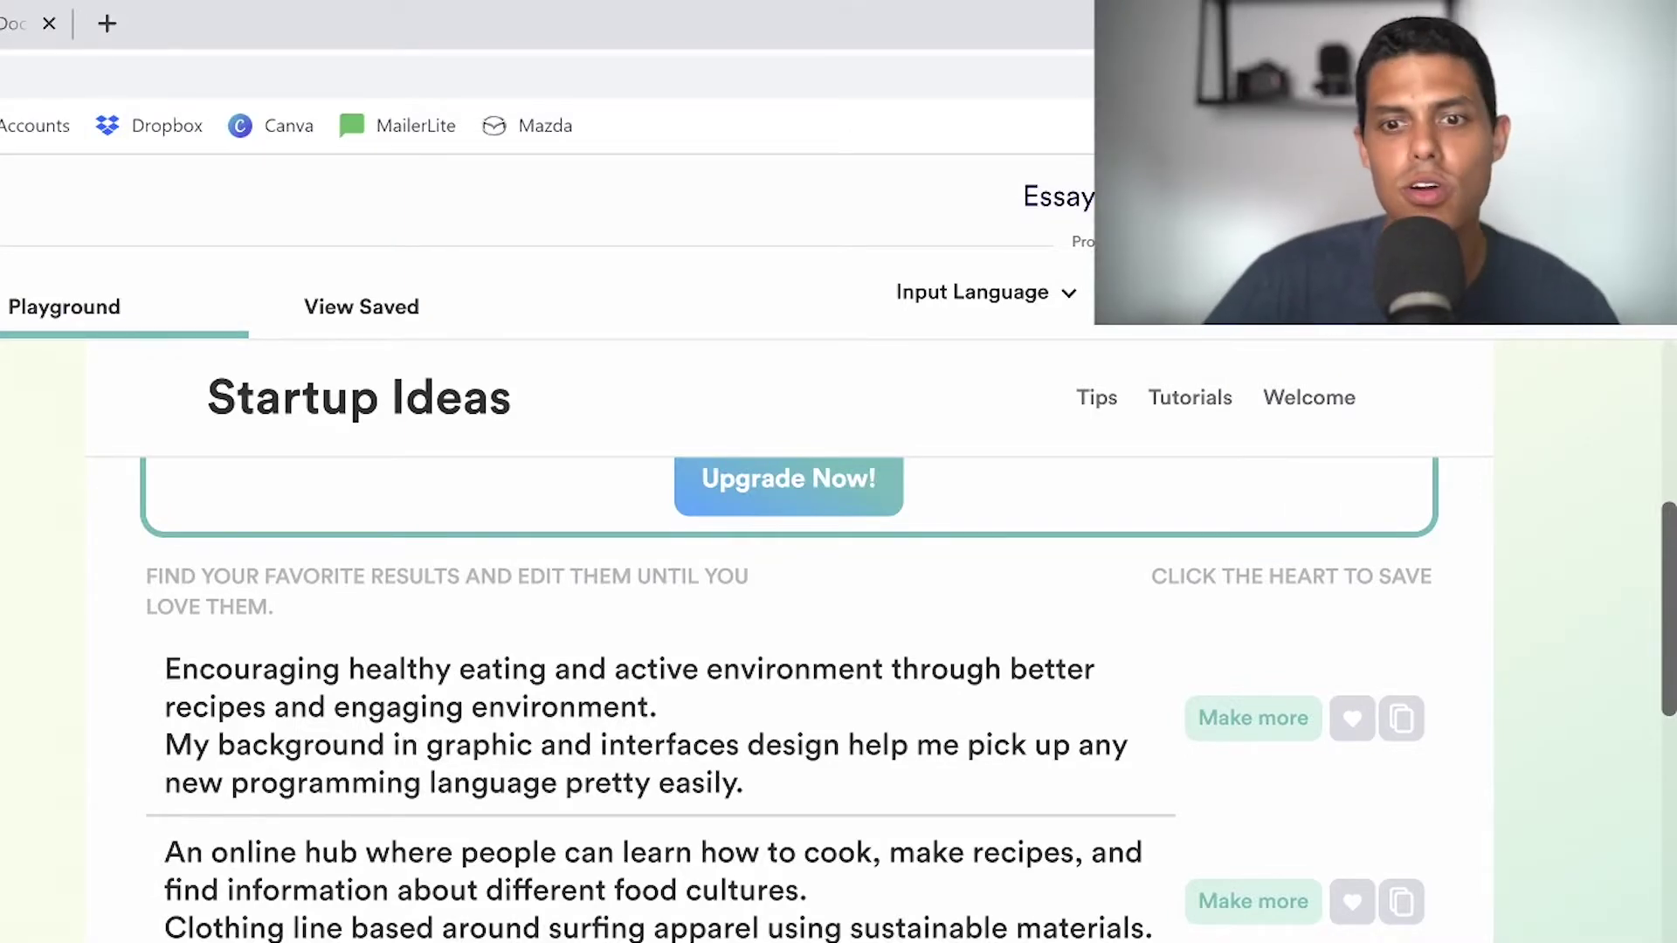
scroll(655, 699, "down", 4)
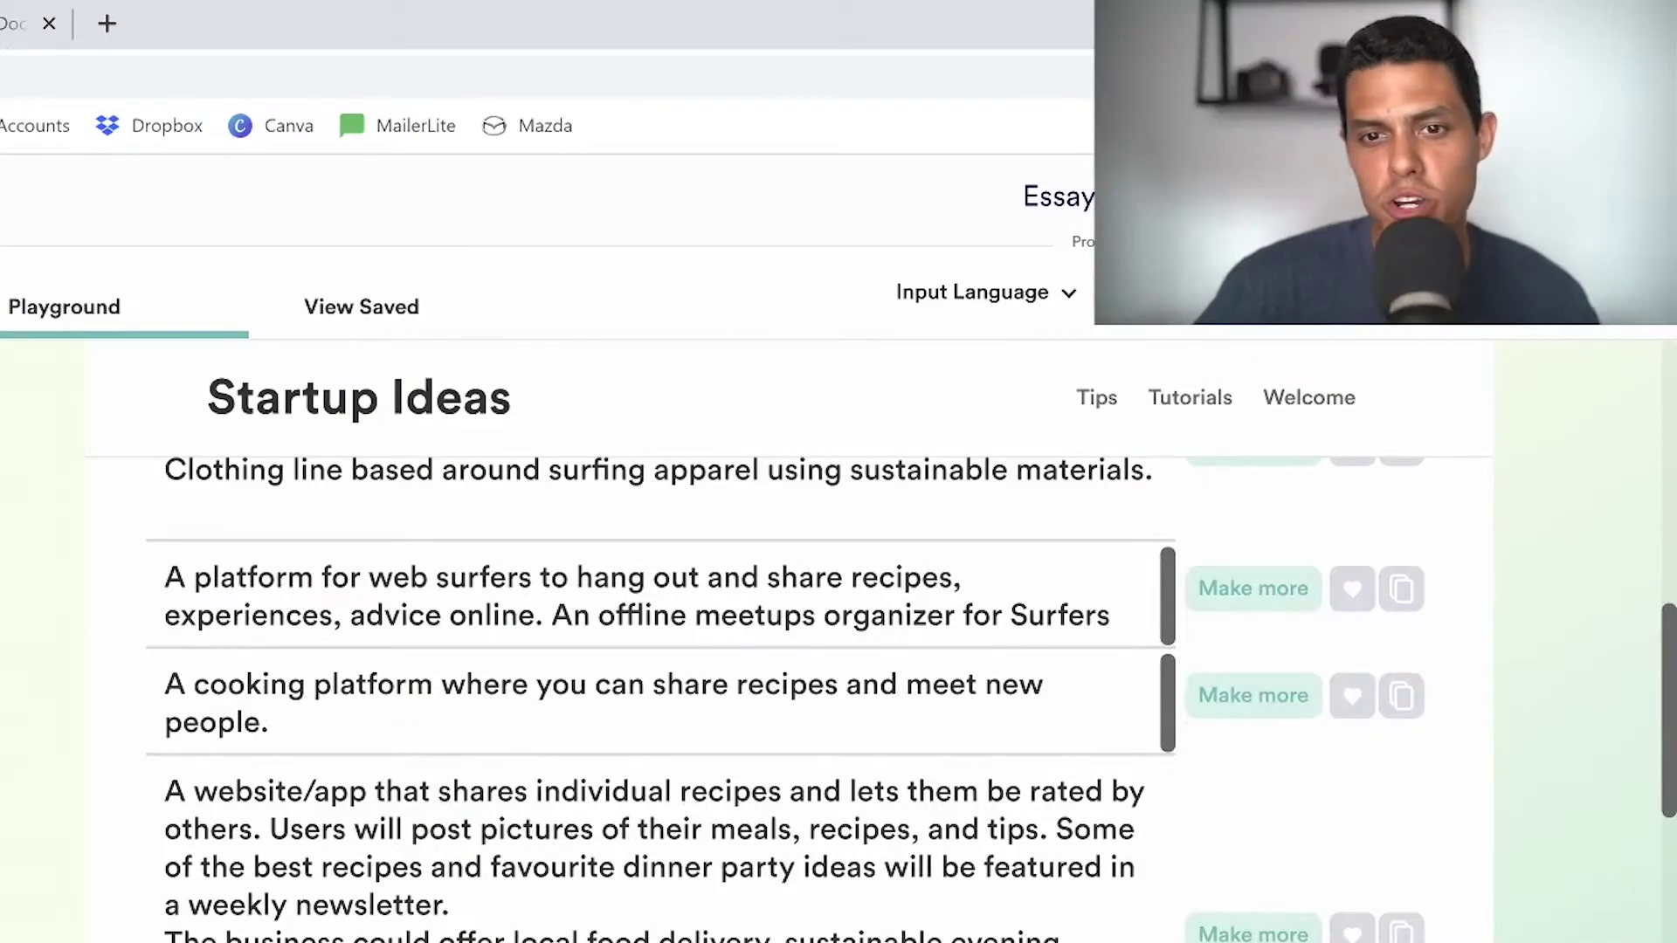
scroll(656, 699, "down", 5)
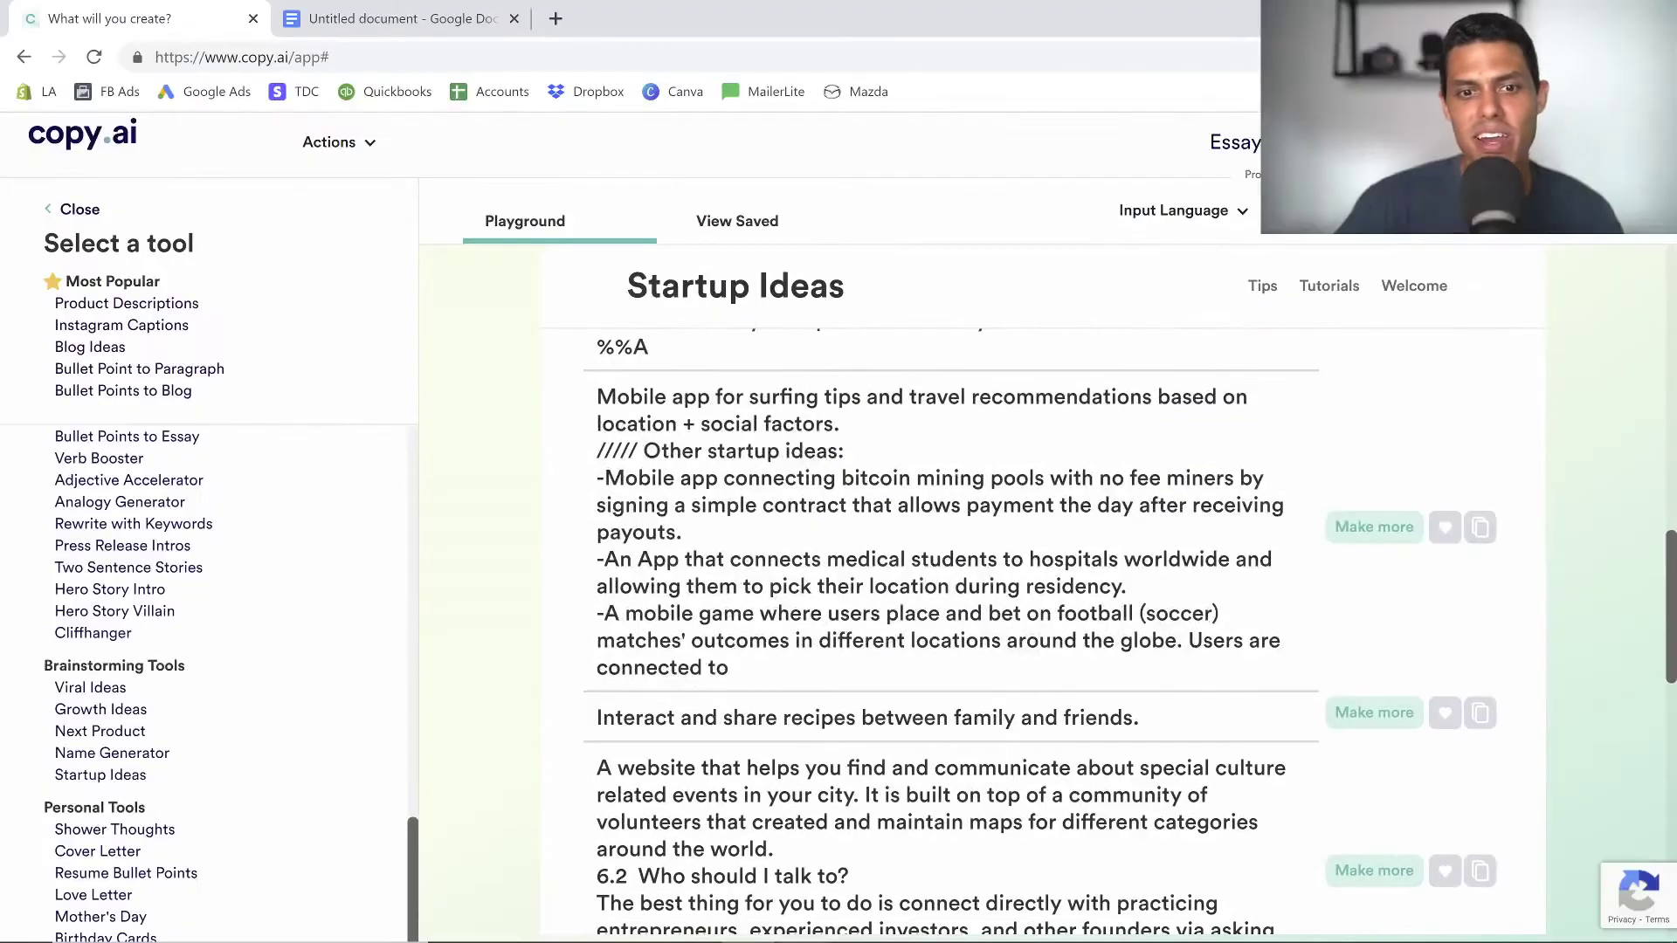
scroll(1359, 594, "down", 2)
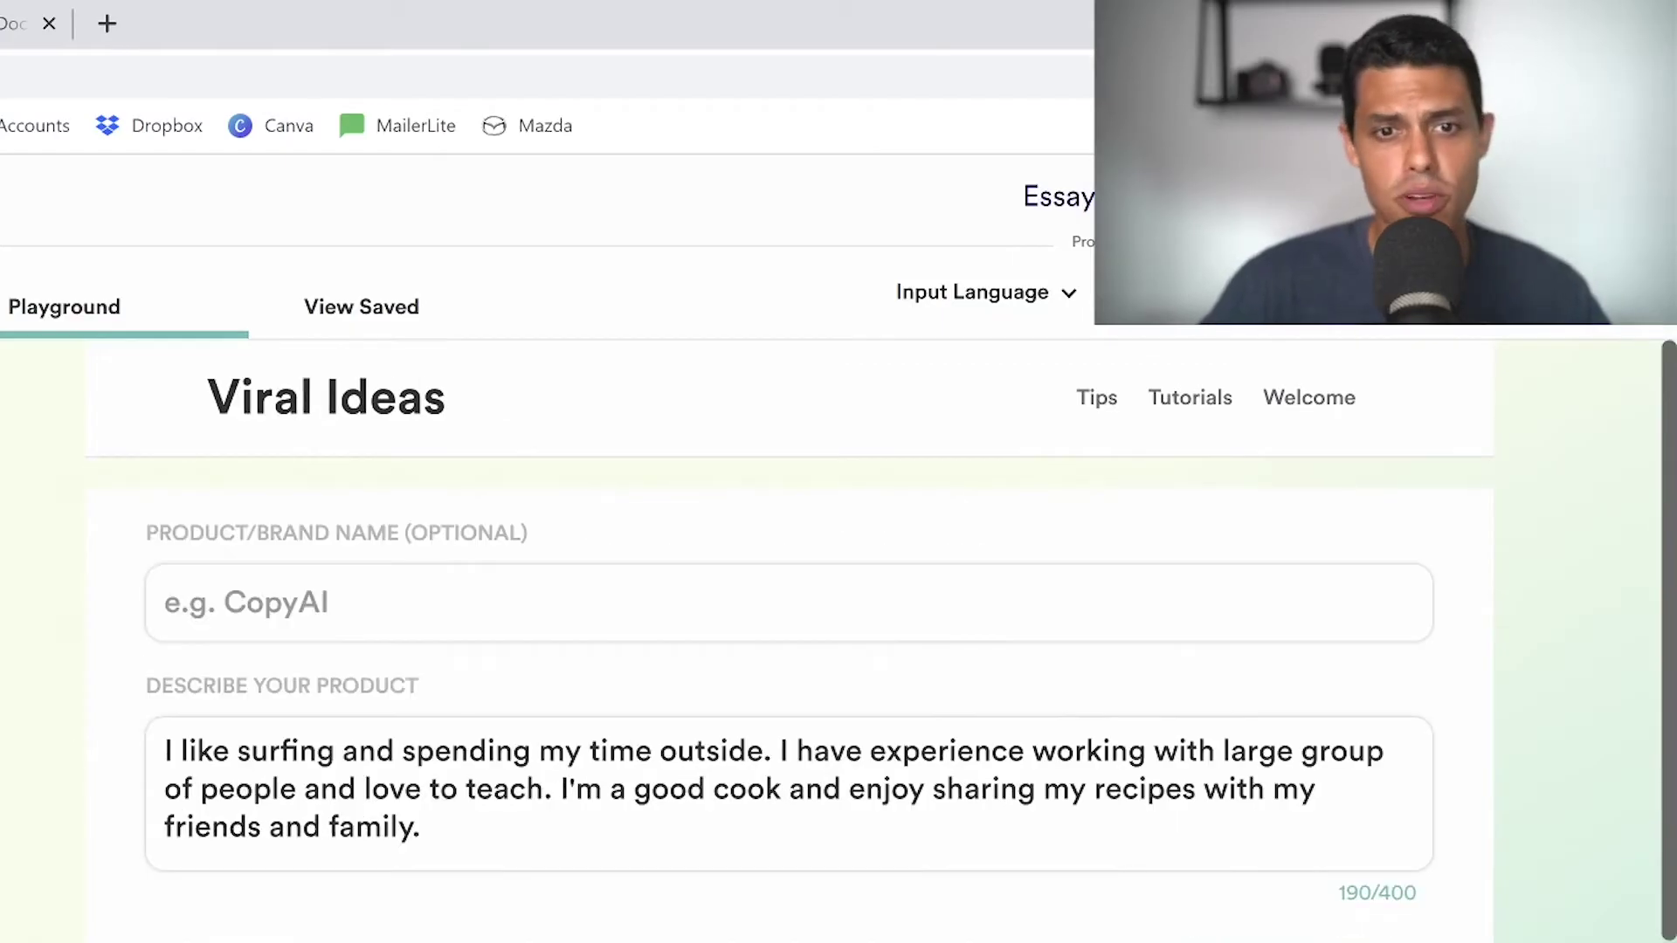
Leave the Viral Ideas form for the Birthday Card tool and set the message recipient to "my best friend"
left_click(428, 828)
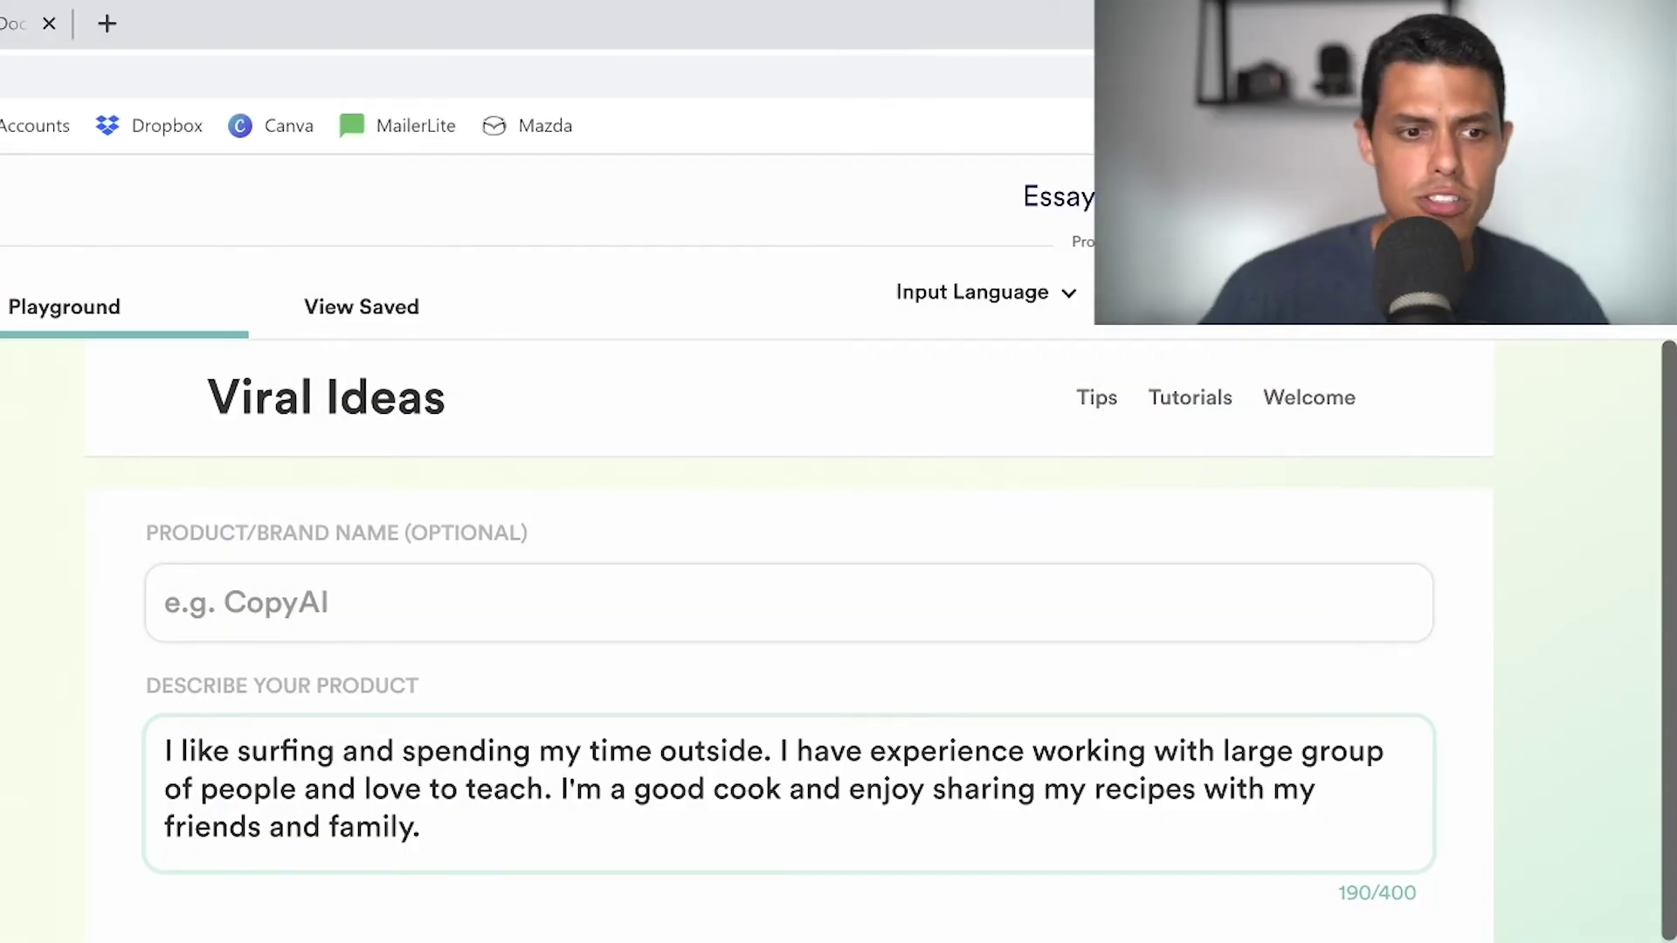
left_click(2, 923)
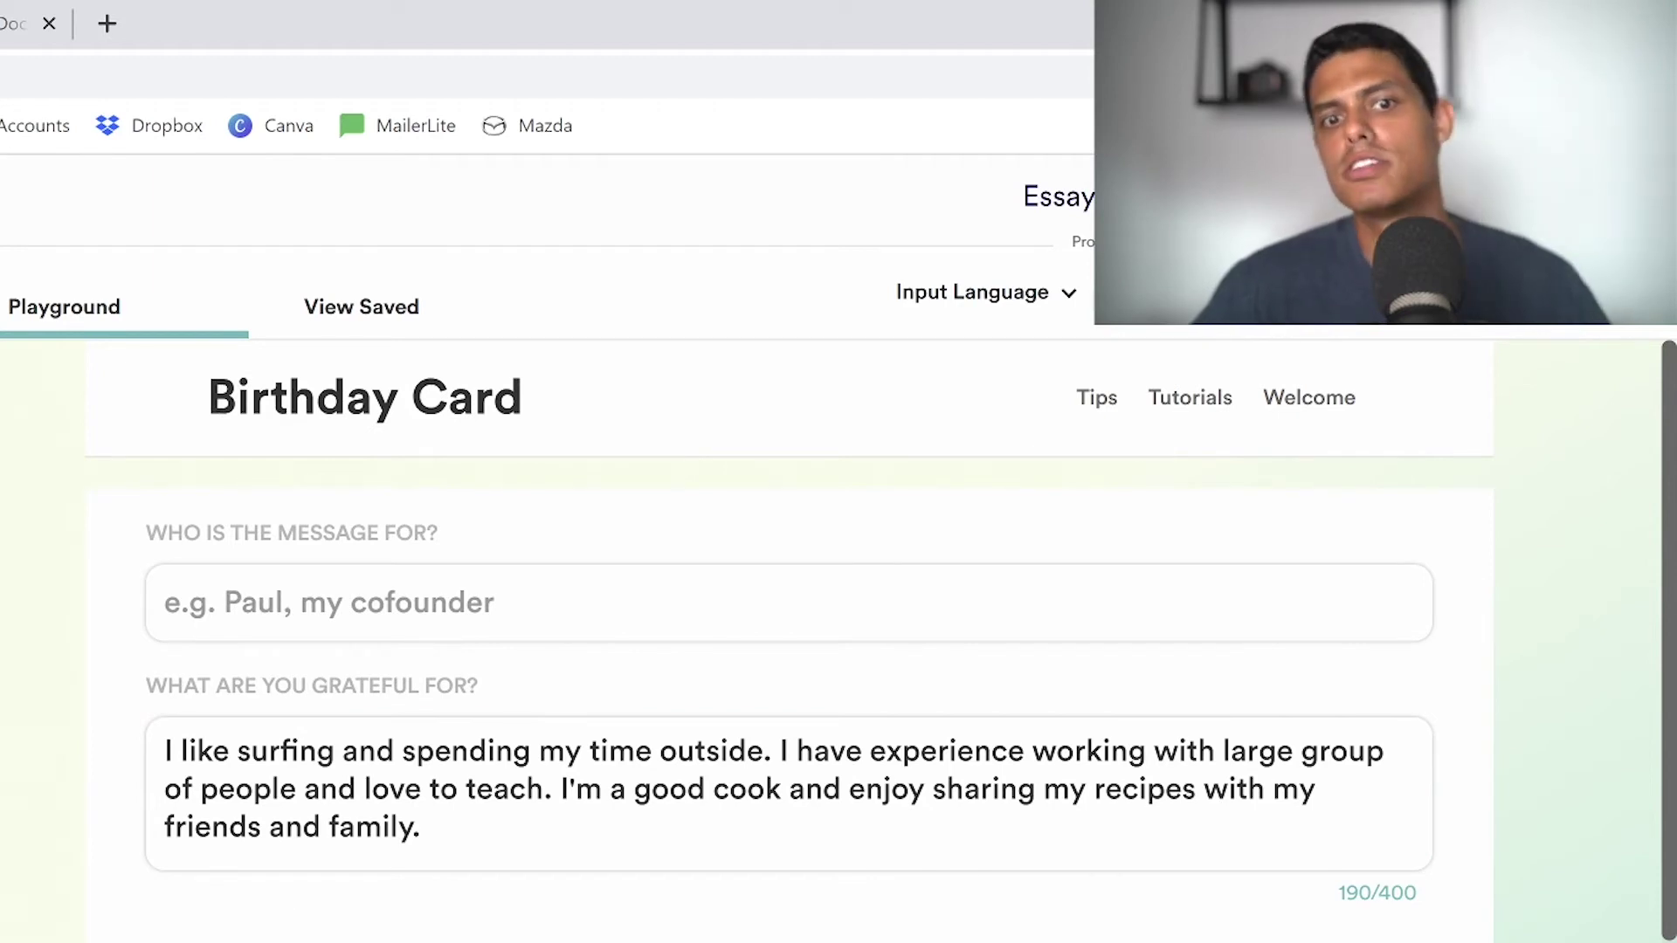
left_click(262, 611)
type("my best friend")
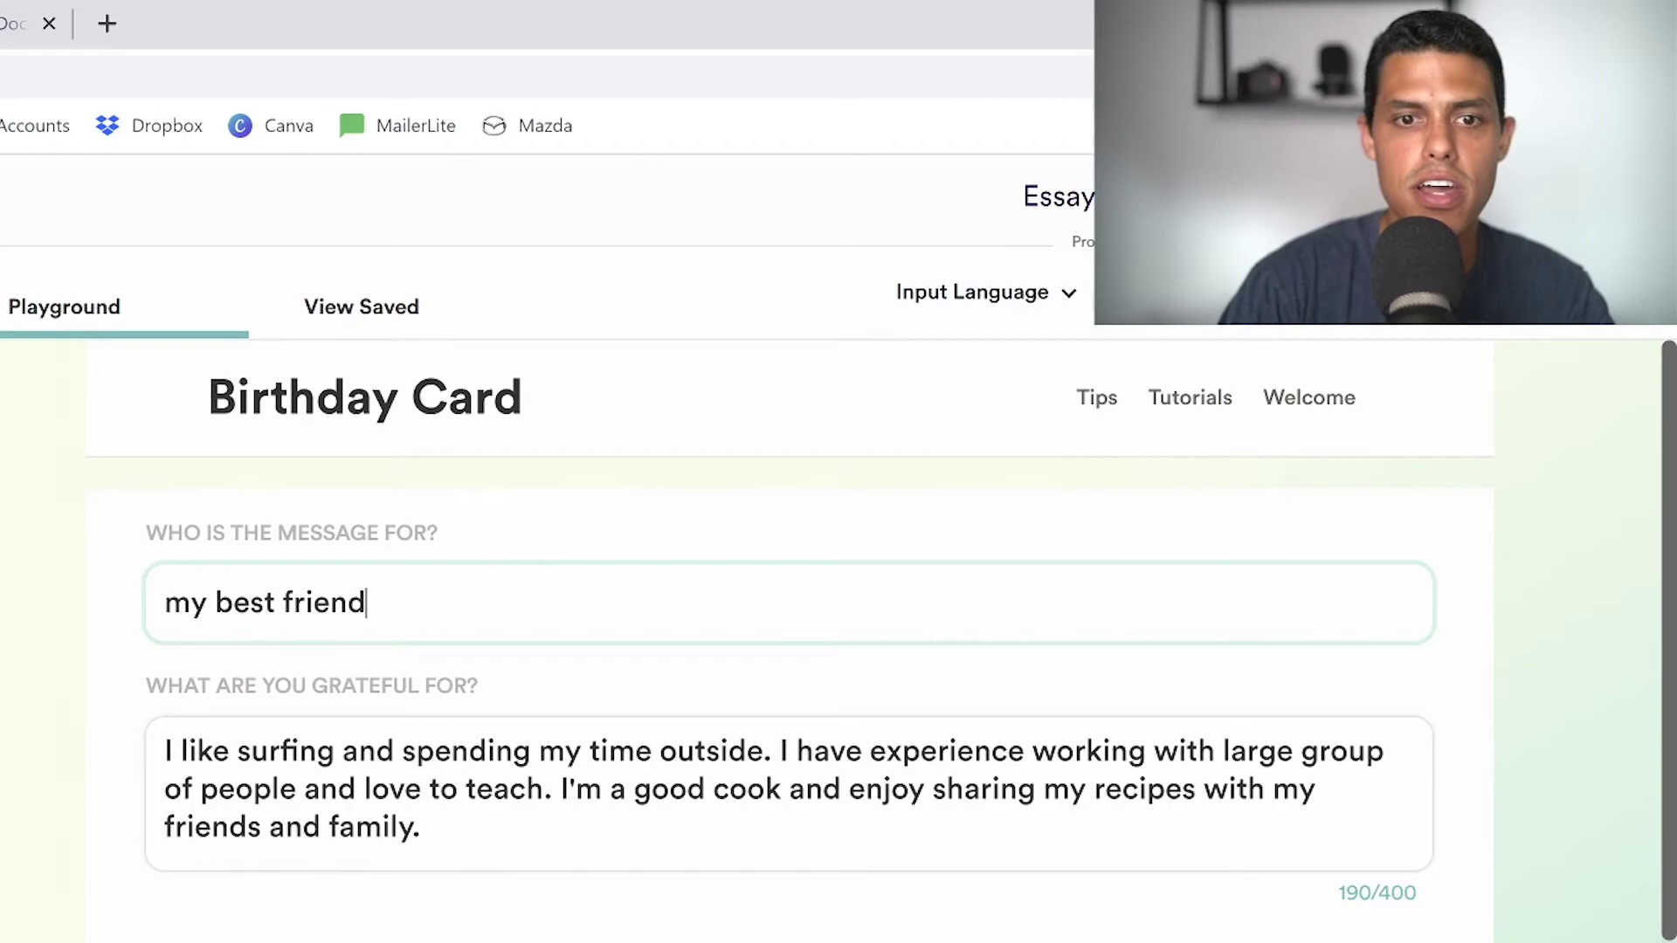
Set the gratitude to "you're always there whenever I have a question or problem. You support me on my crazy ideas. You like to go fishing with me."
left_click(489, 829)
key("ctrl+a")
key("BackSpace")
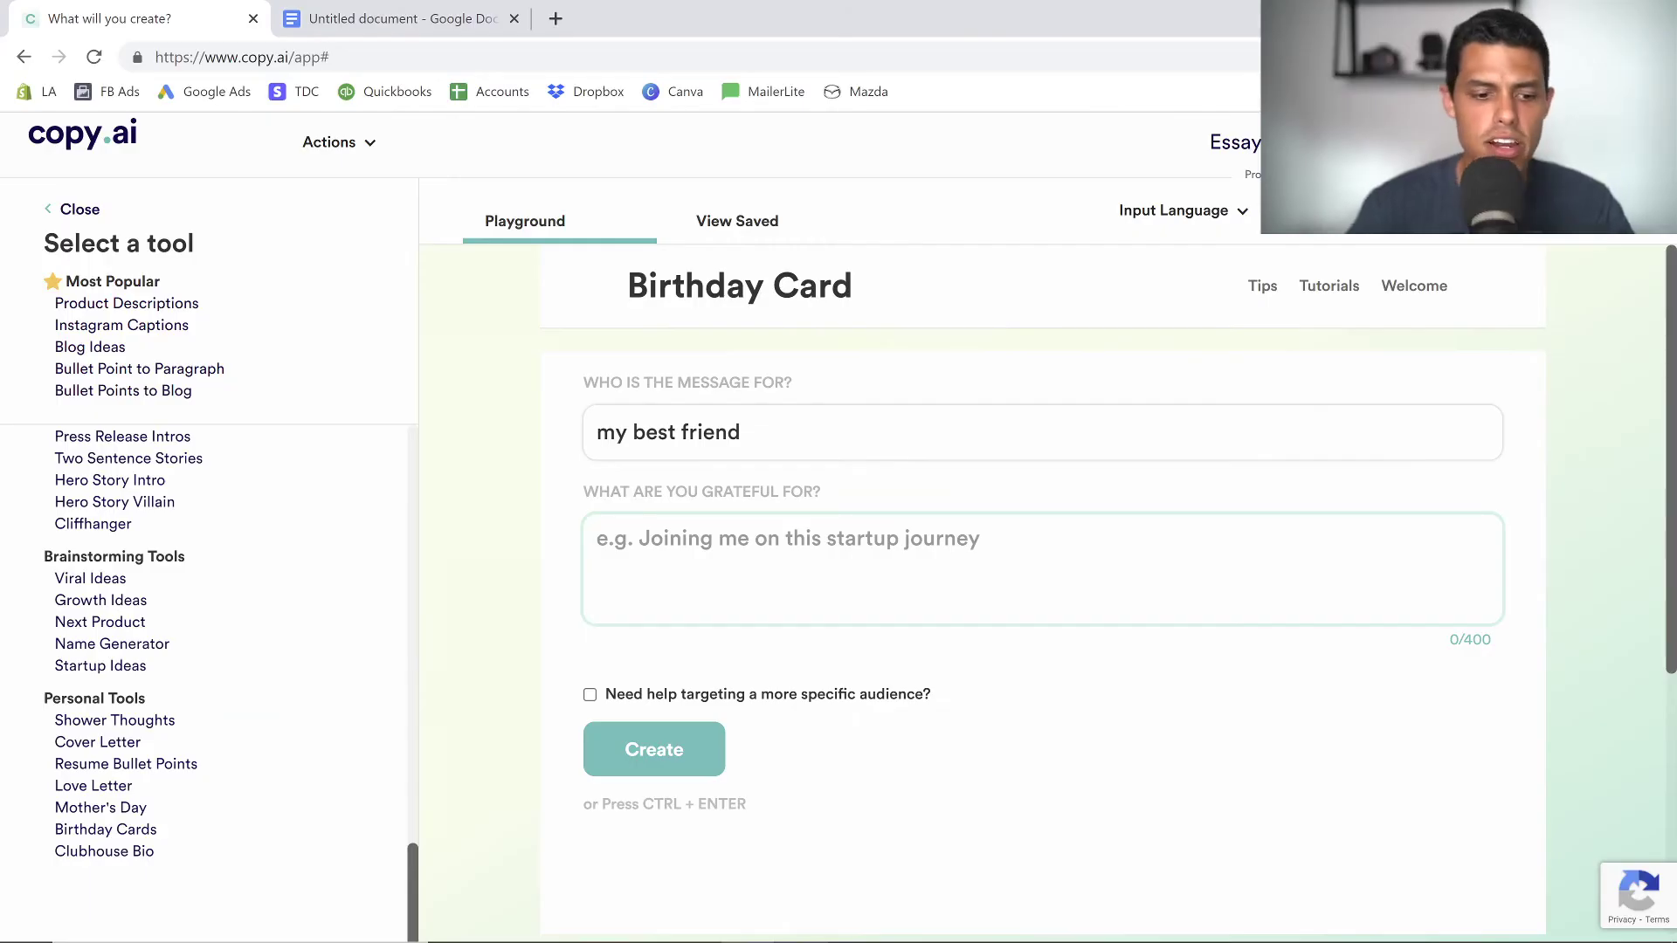
type("you're always there whenever I have a question or problem. You support me on my crazy ideas. You like to go fishing with me.")
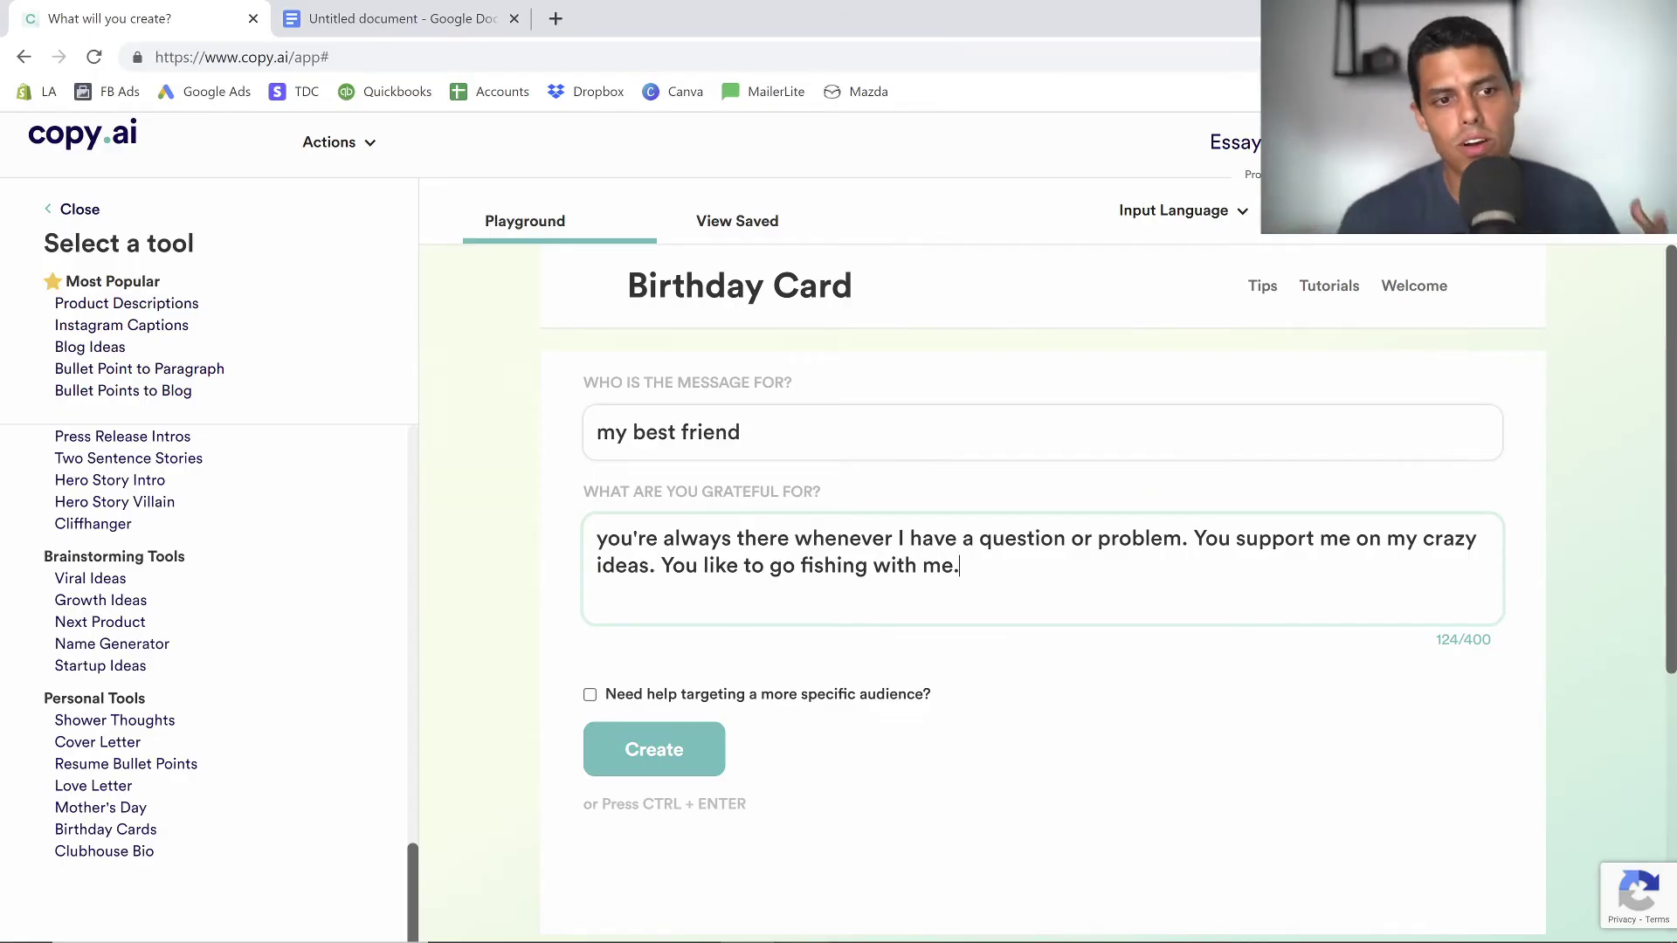
Generate birthday card messages for the best friend and review the resulting suggestions
left_click(685, 772)
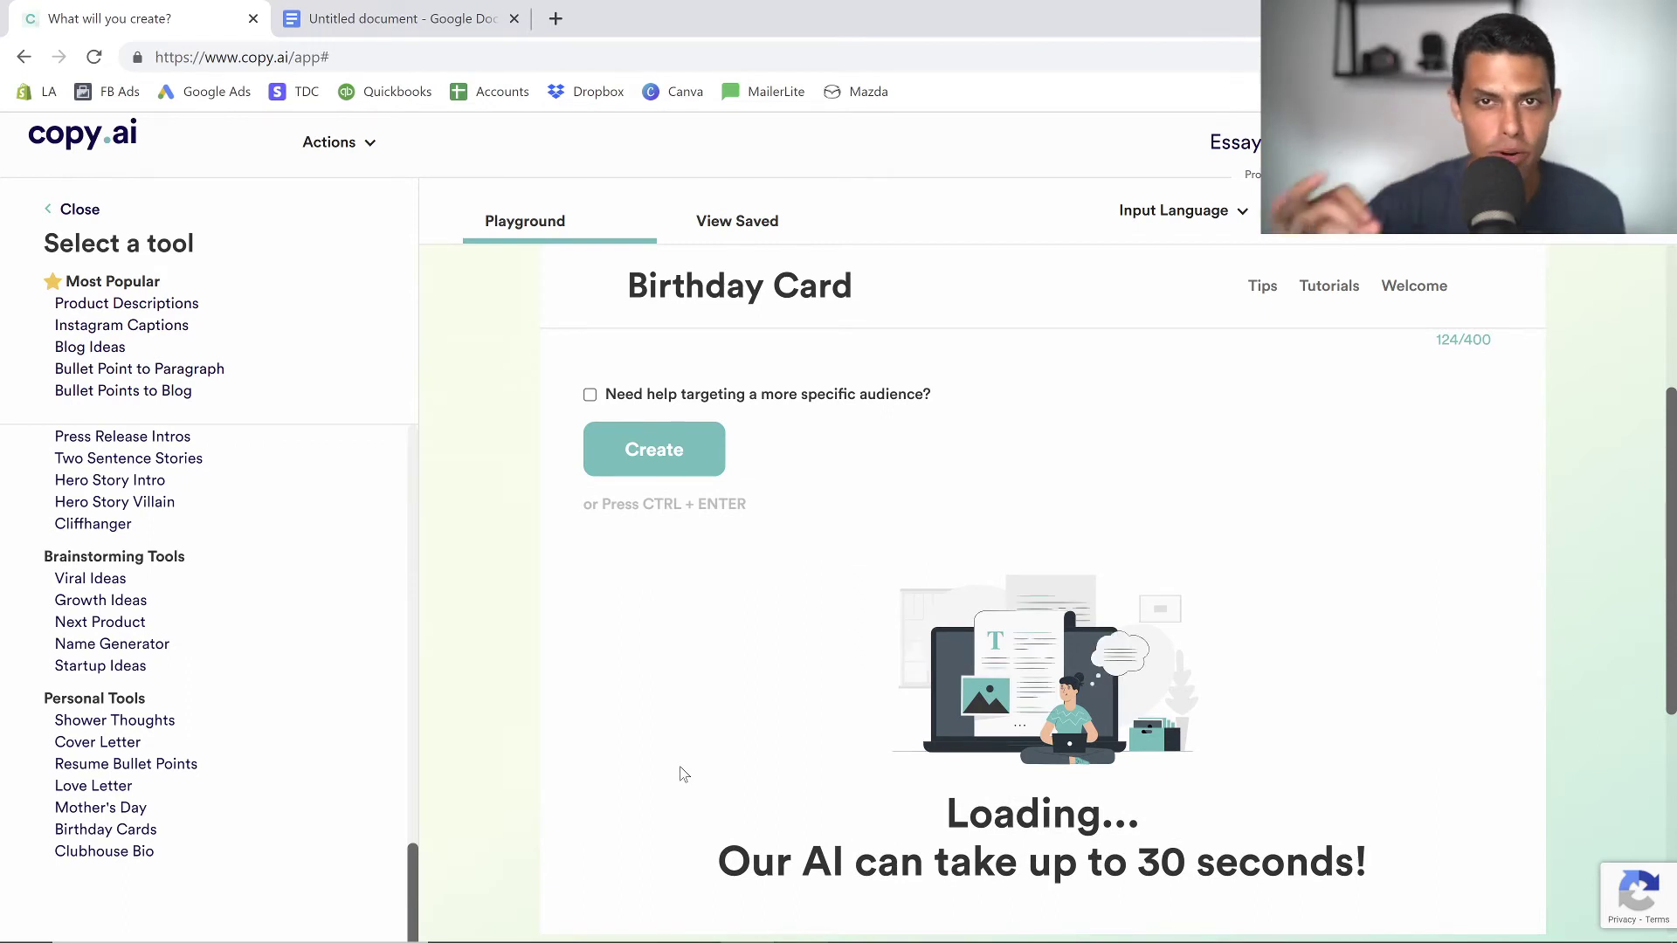
scroll(1184, 753, "up", 2)
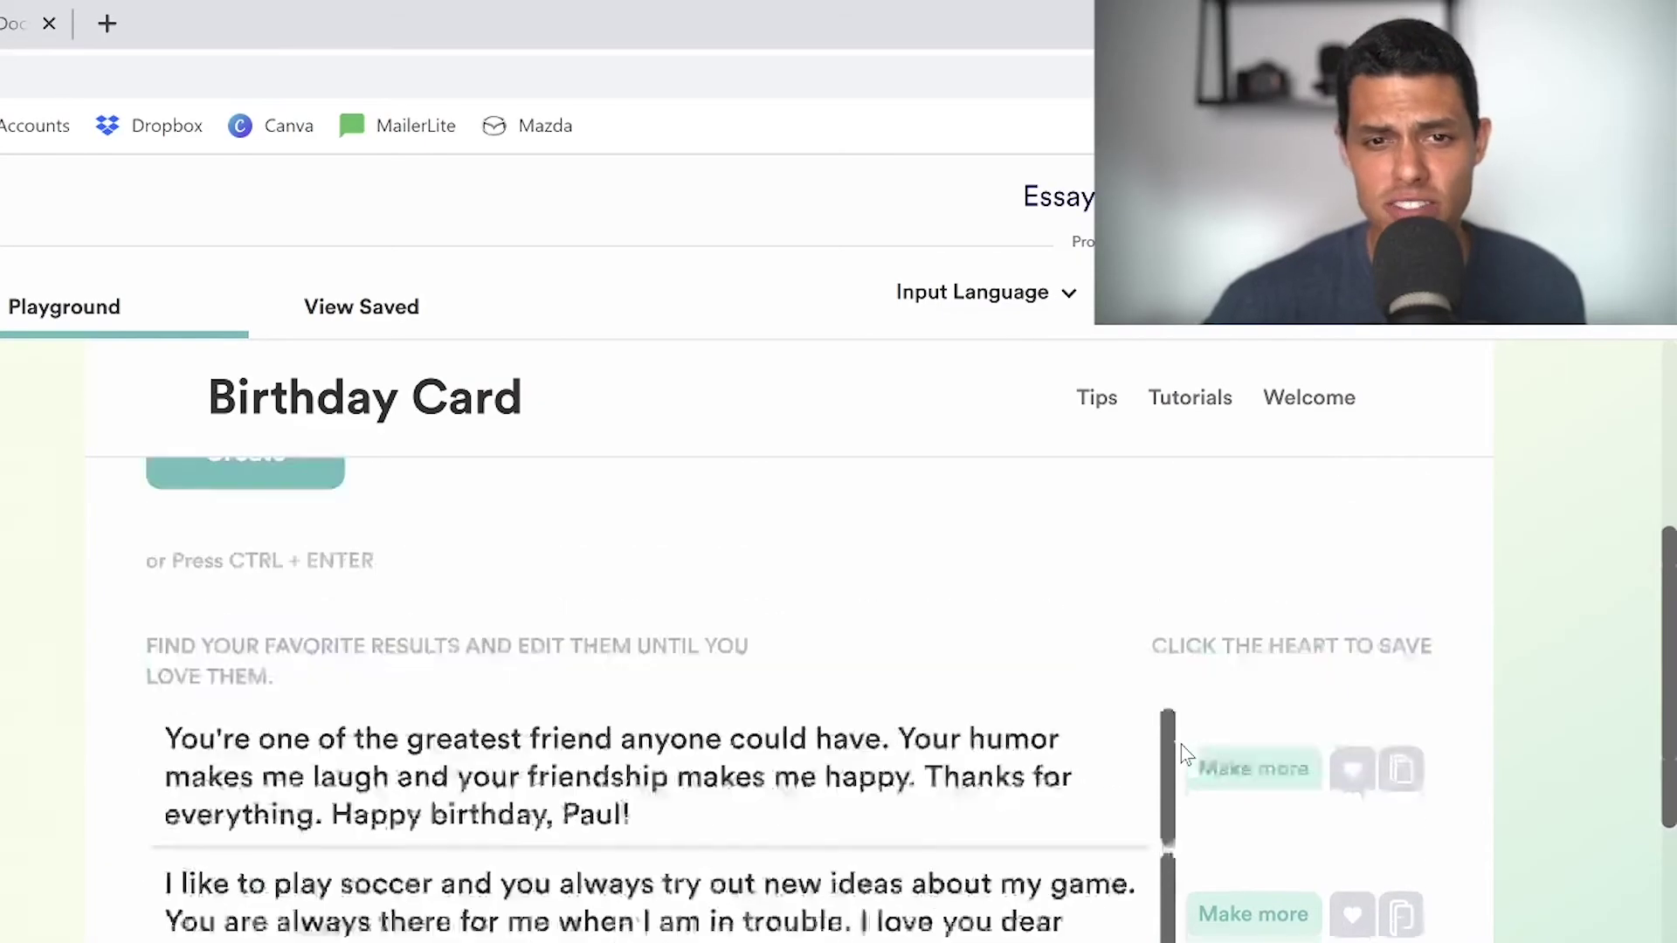
scroll(1184, 753, "down", 3)
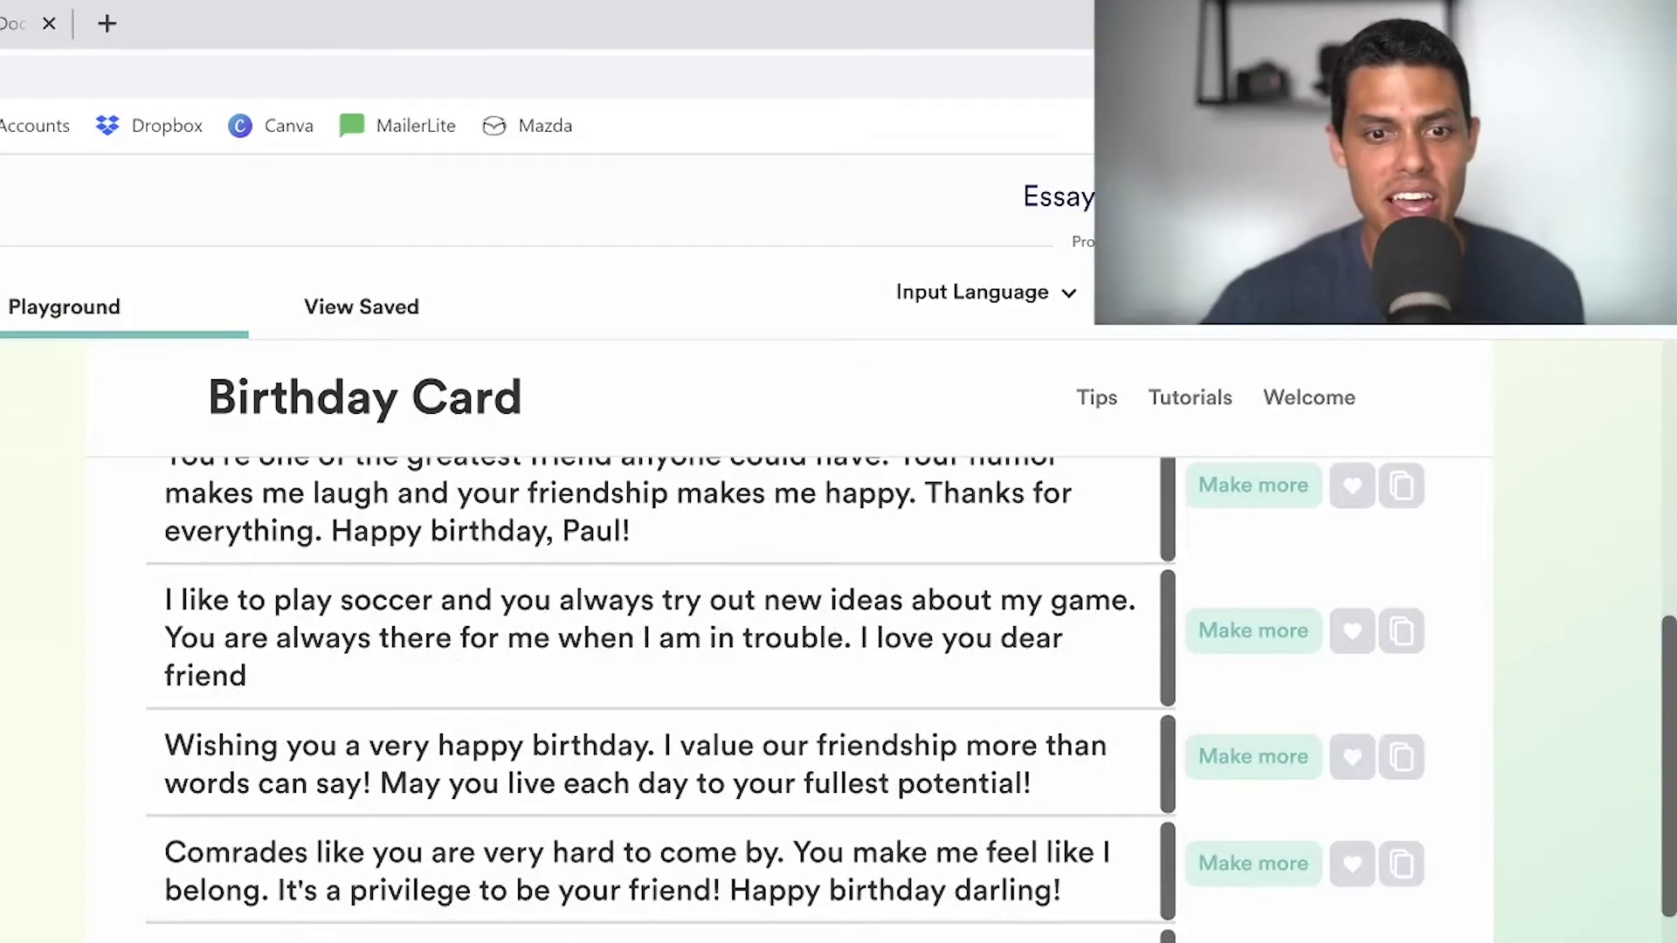
Review the remaining birthday messages for the best friend and set the input language to English (American)
scroll(791, 699, "down", 1)
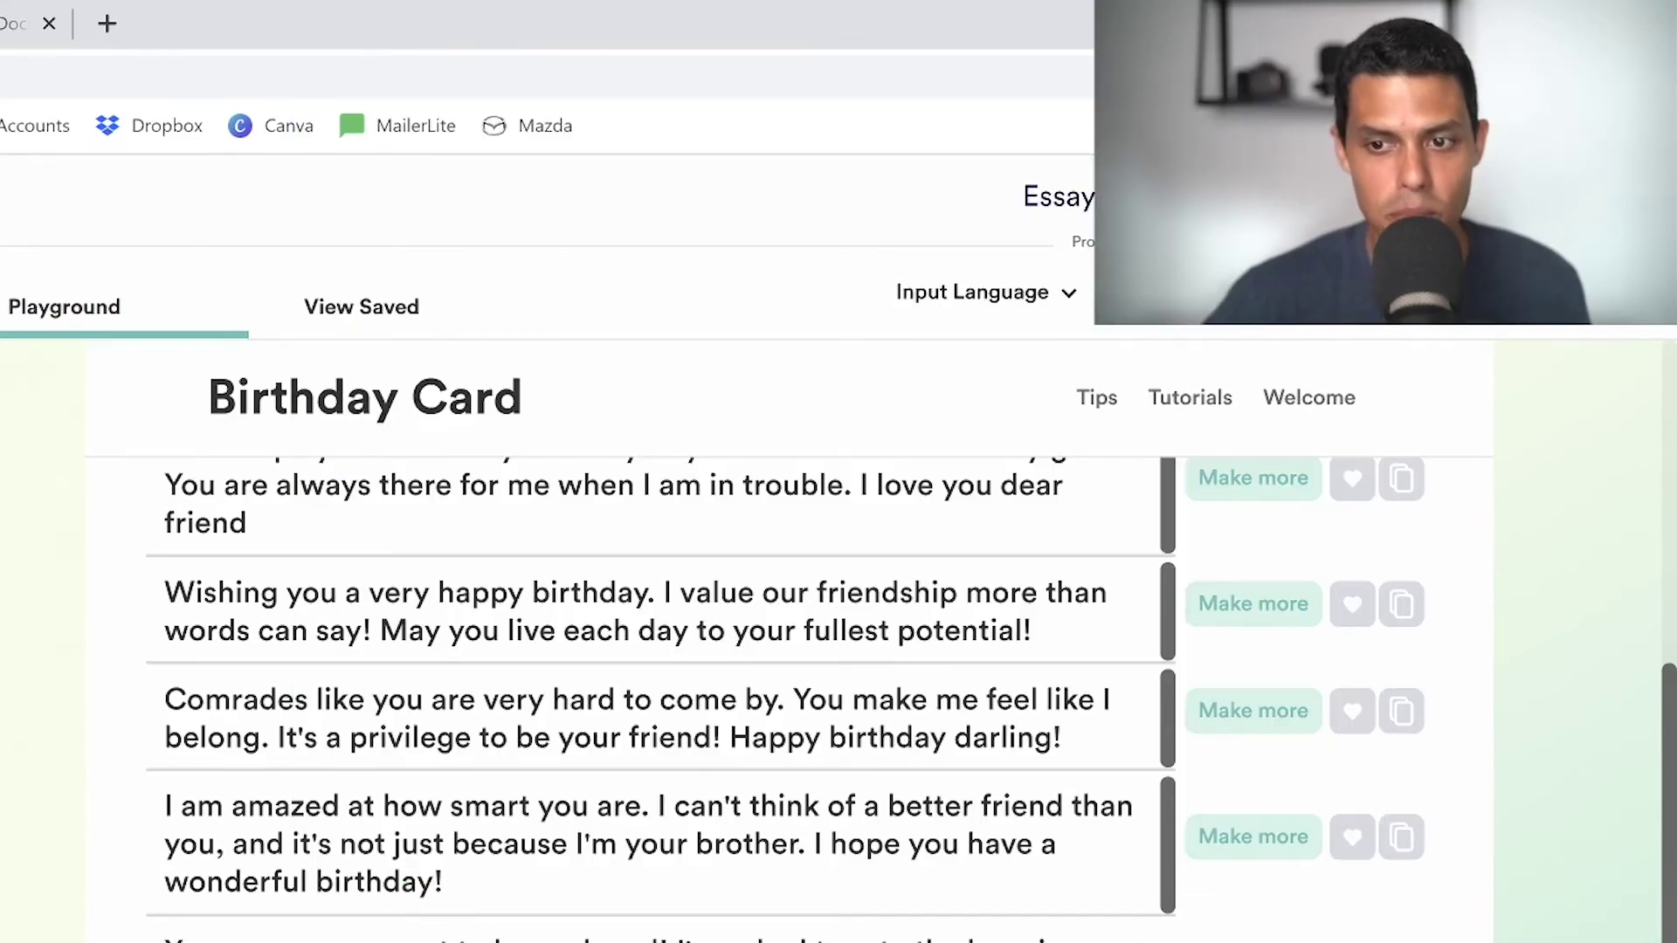
scroll(791, 698, "down", 5)
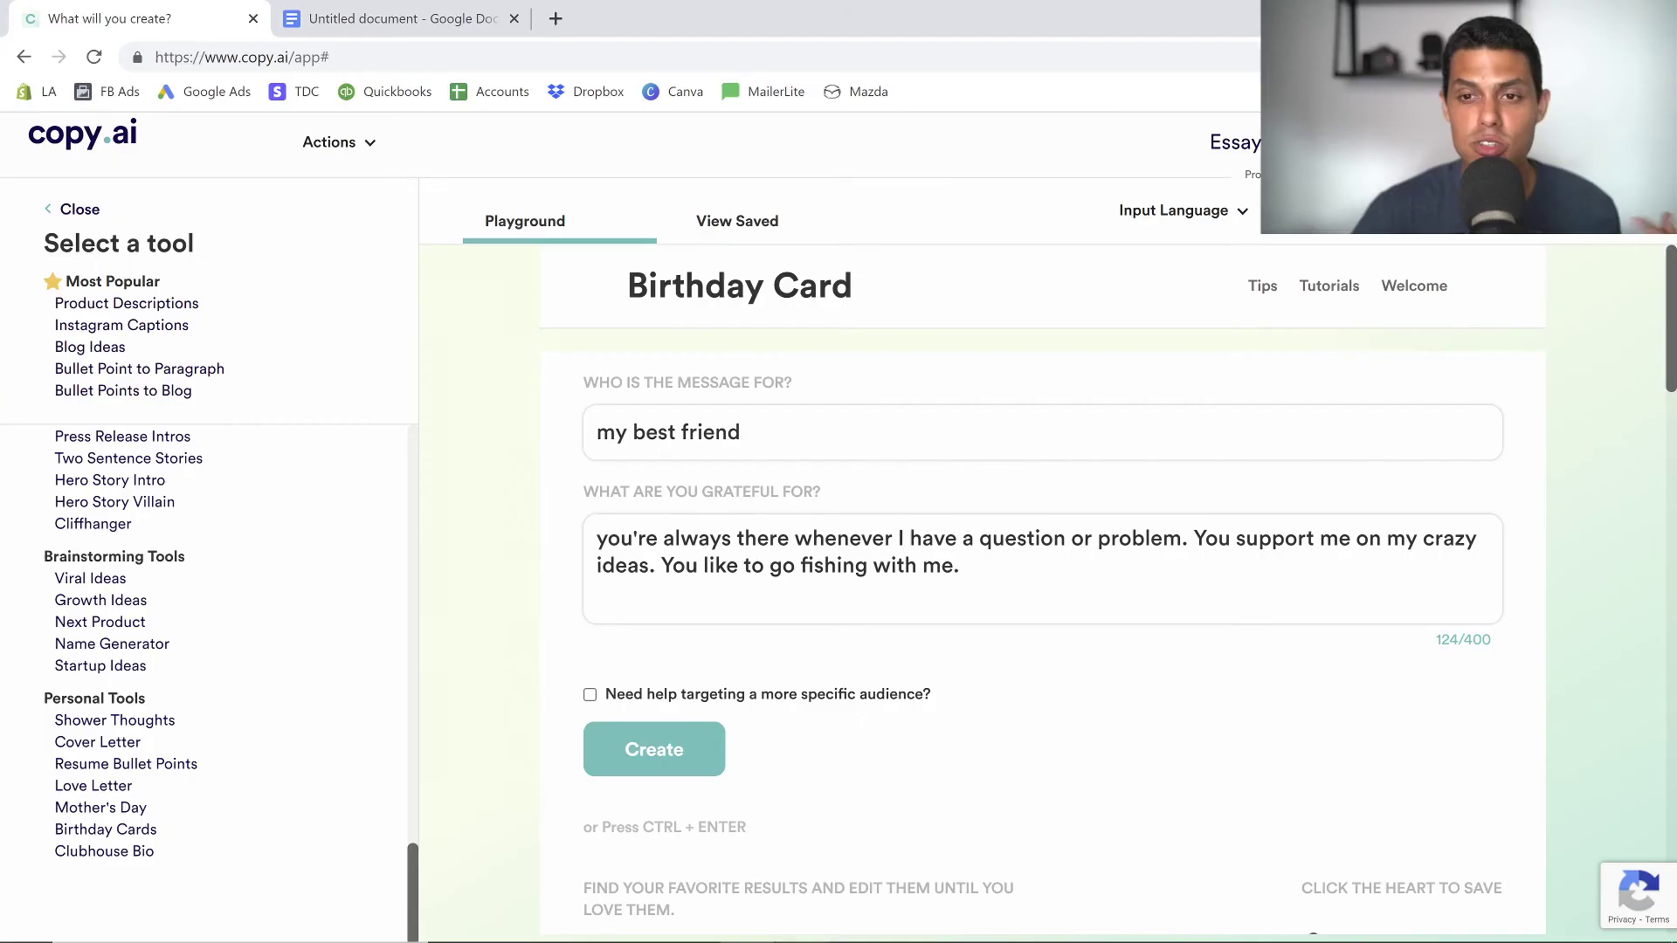
left_click(978, 292)
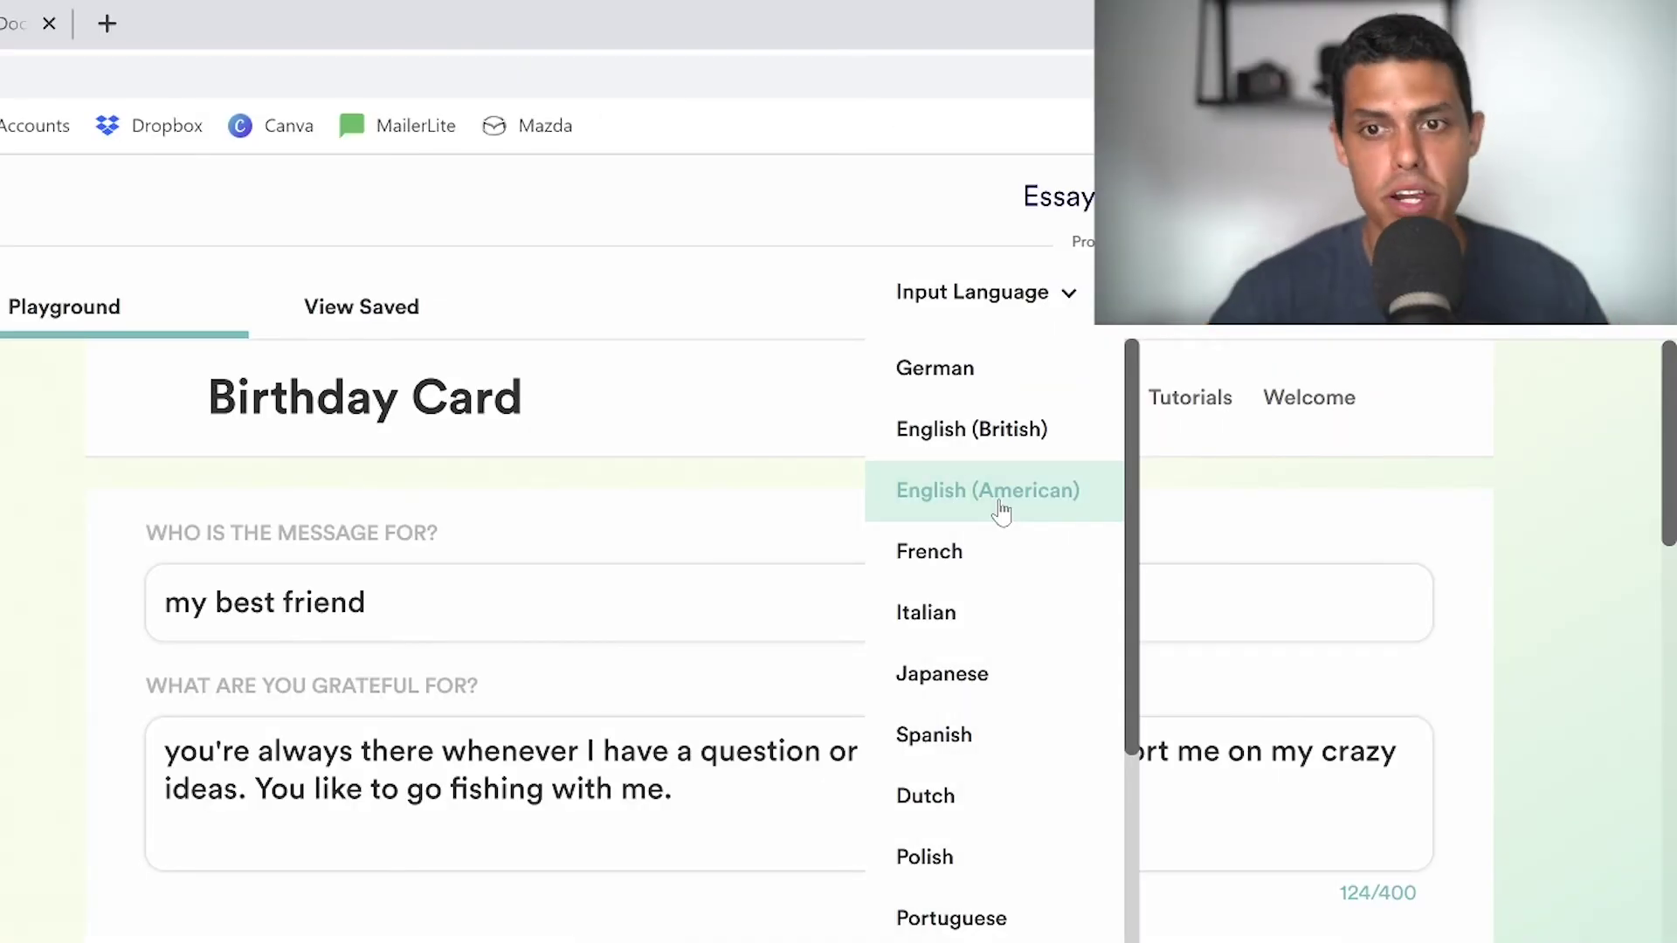
left_click(999, 509)
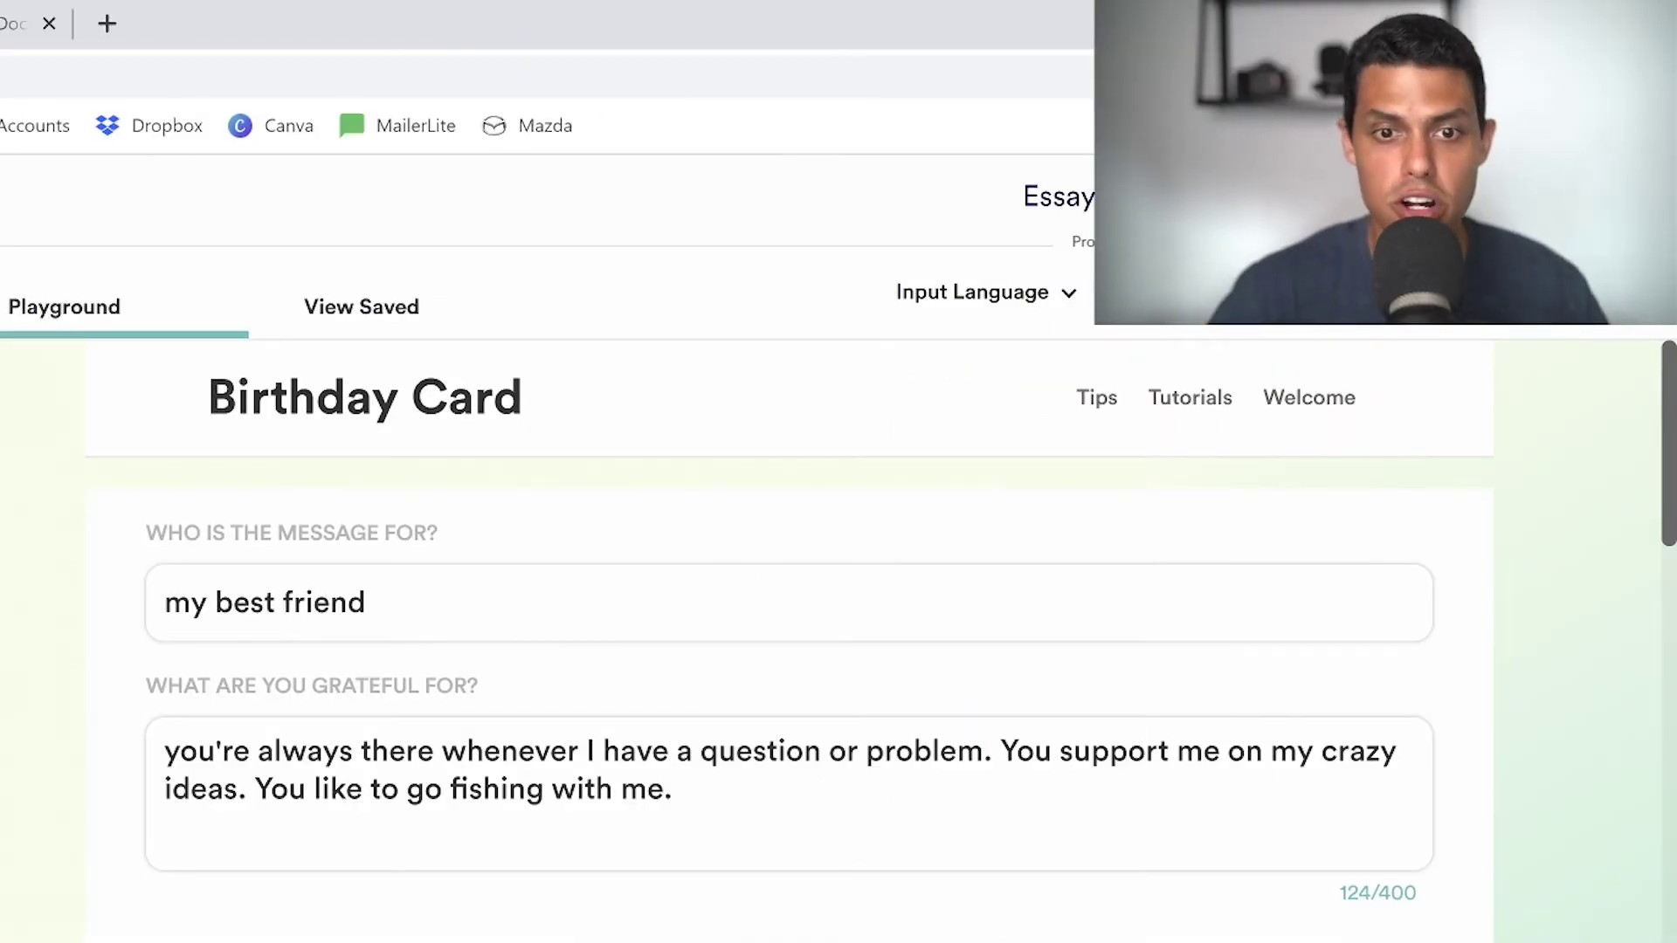
Set the output language to Spanish and look through the other available languages
left_click(1068, 294)
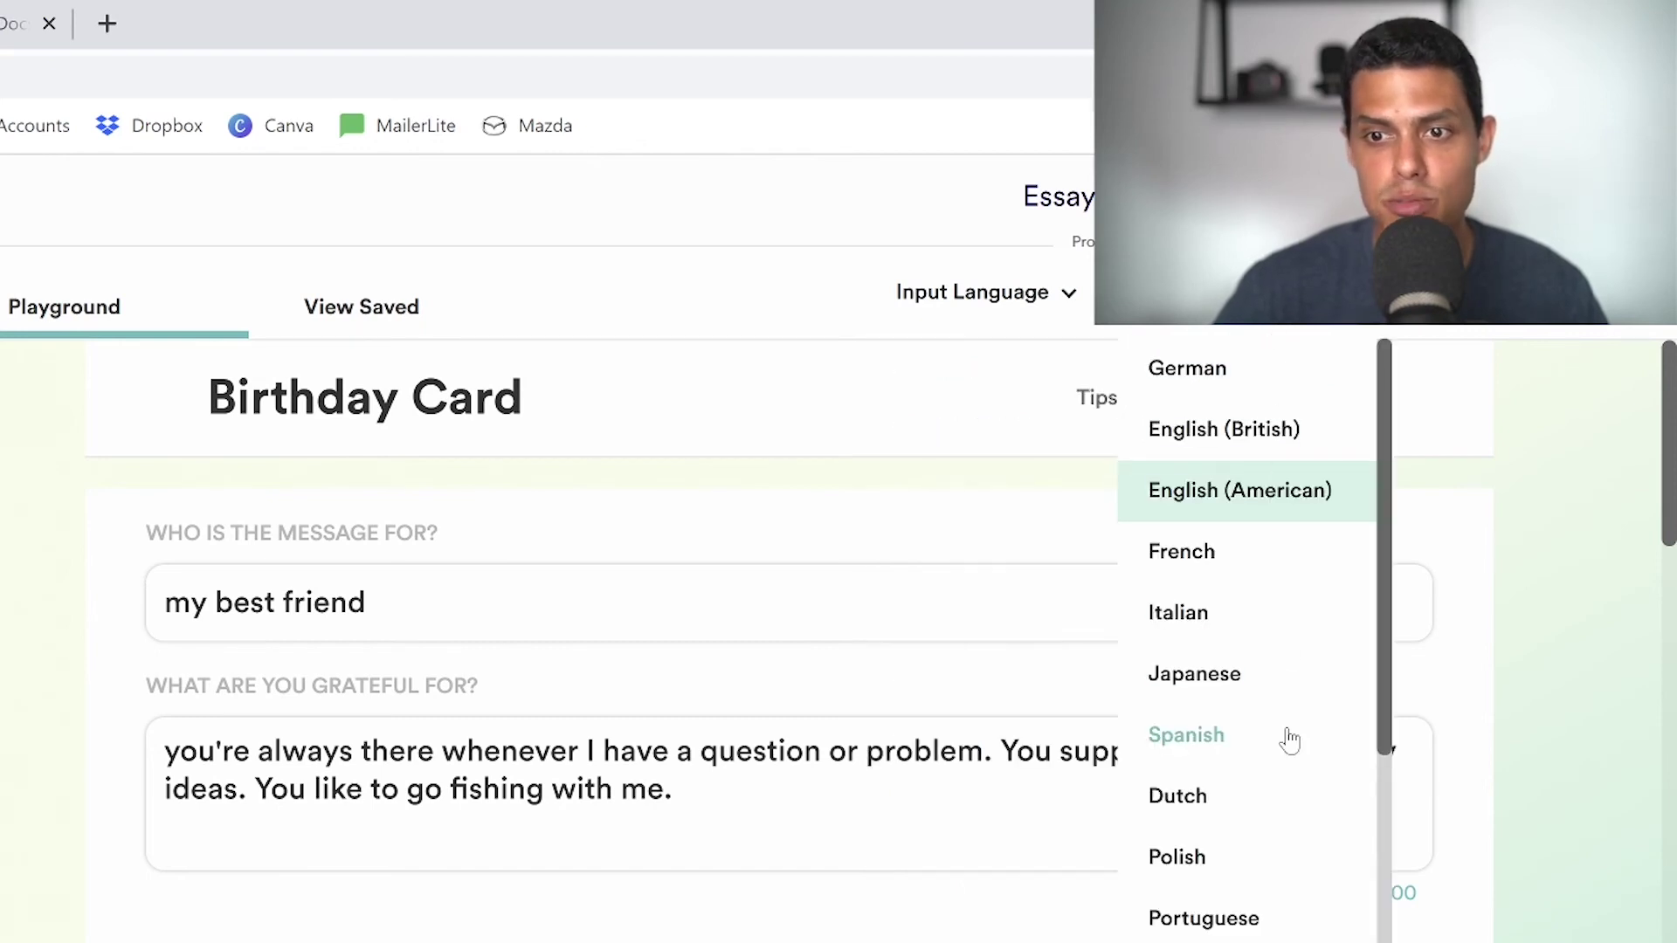
left_click(1290, 741)
scroll(1340, 733, "down", 5)
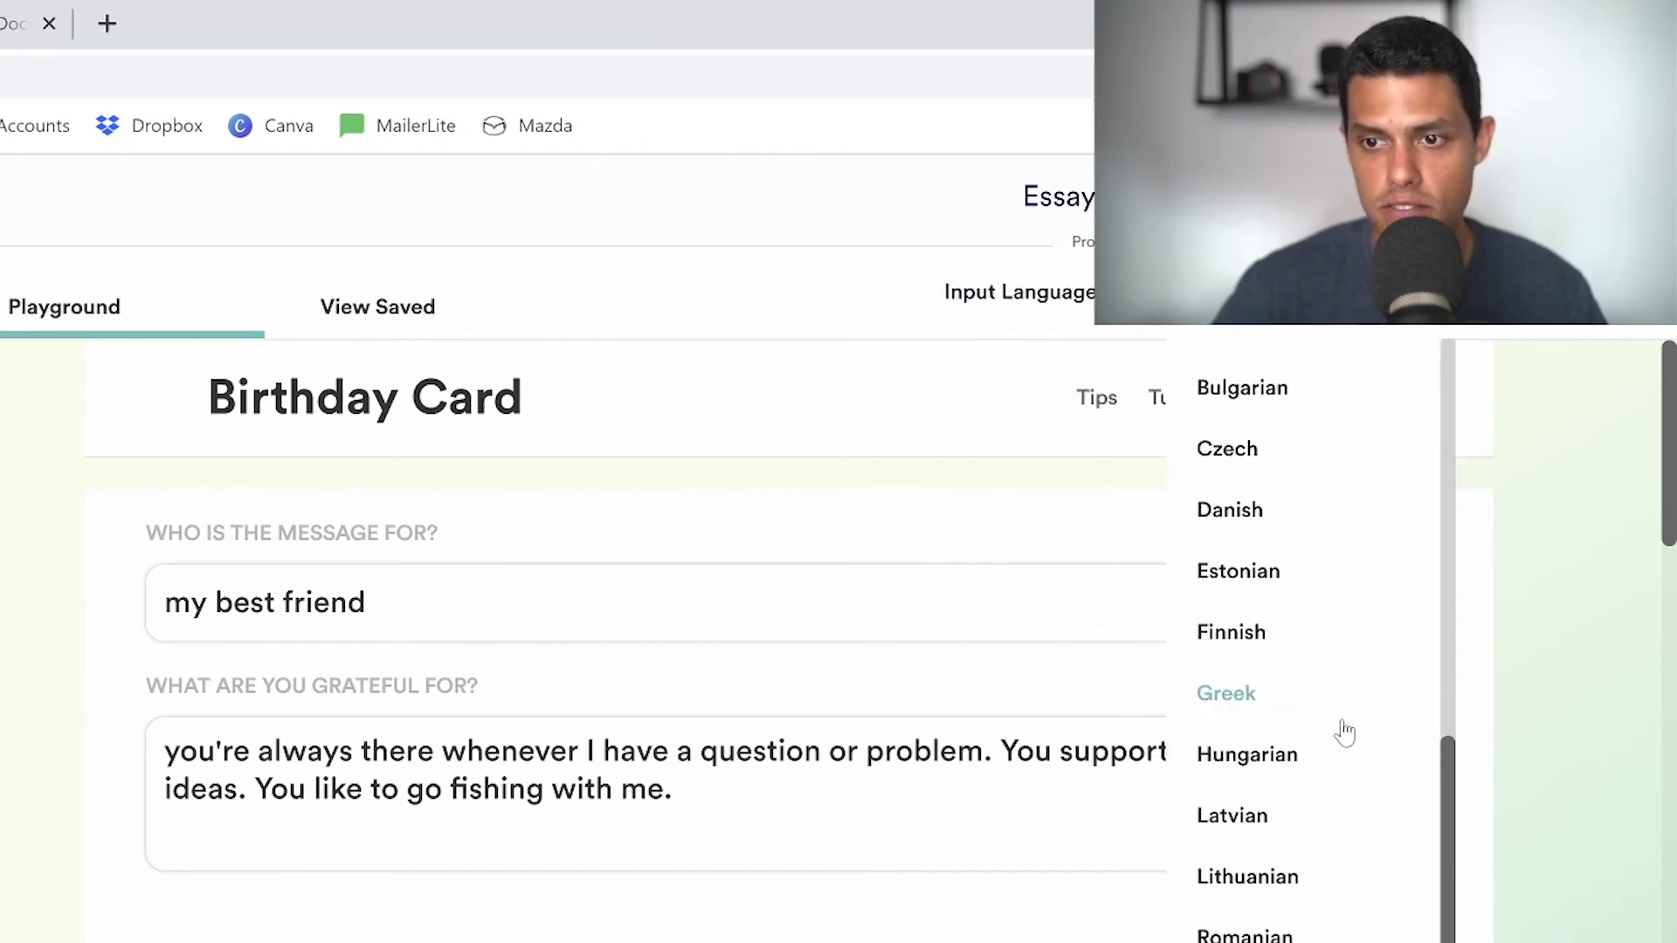
scroll(1368, 834, "up", 5)
left_click(1546, 700)
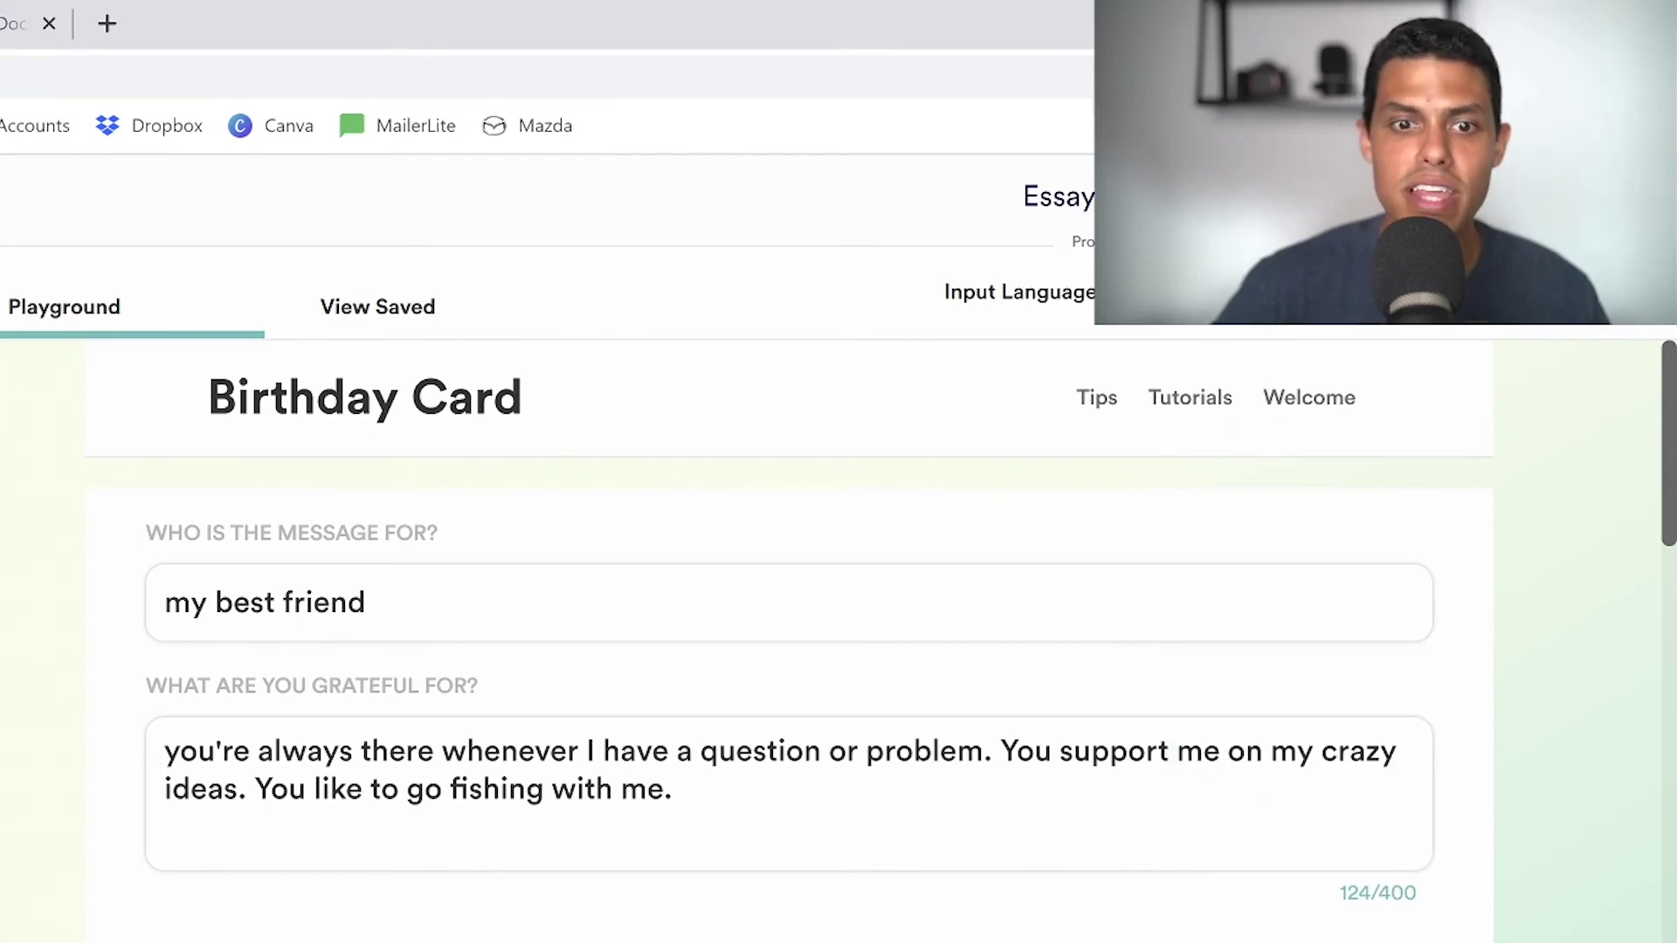
Generate the best friend's birthday card messages in Spanish and review the suggestions
scroll(790, 699, "down", 5)
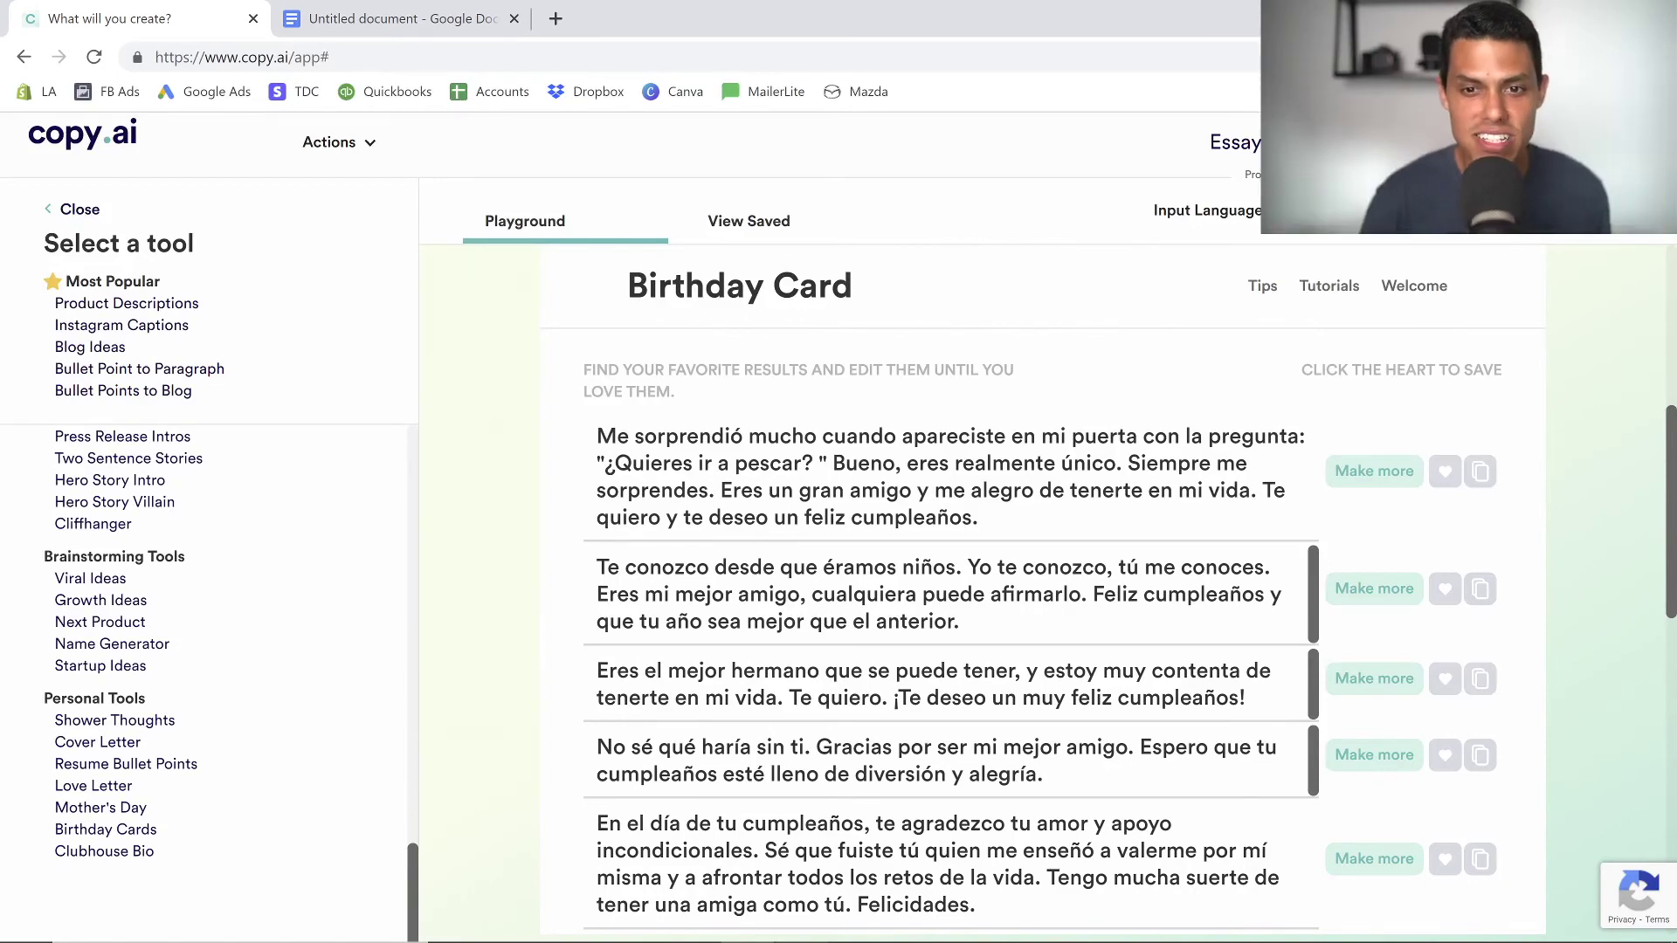
scroll(1043, 635, "up", 6)
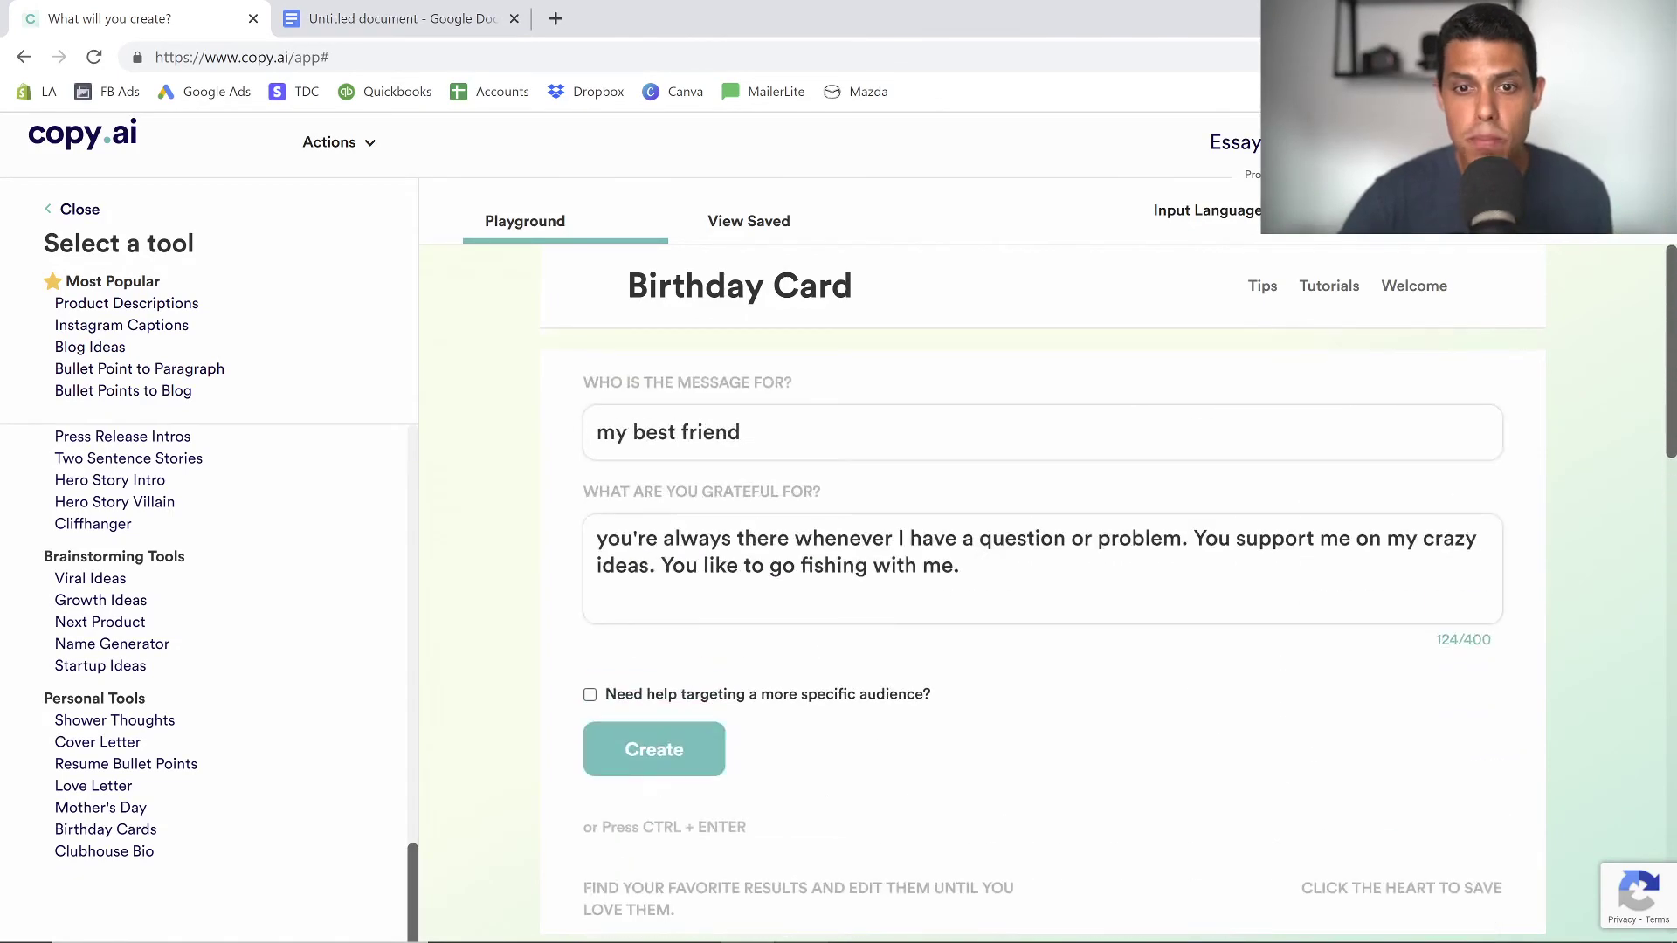
scroll(966, 635, "down", 6)
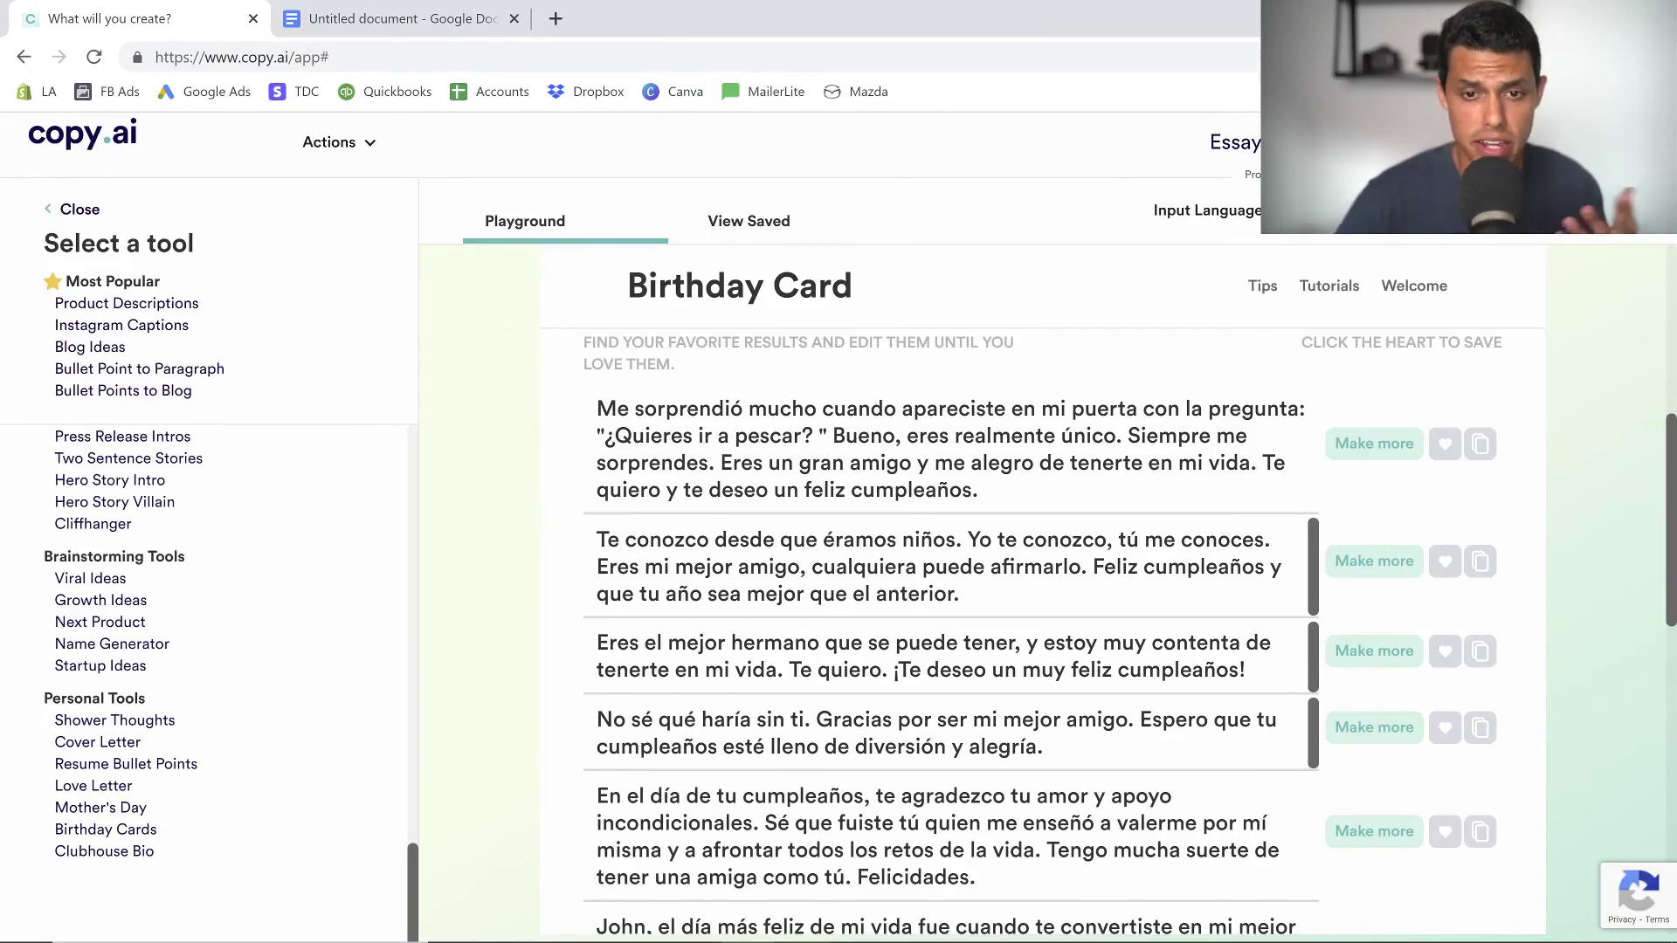
scroll(1042, 635, "down", 4)
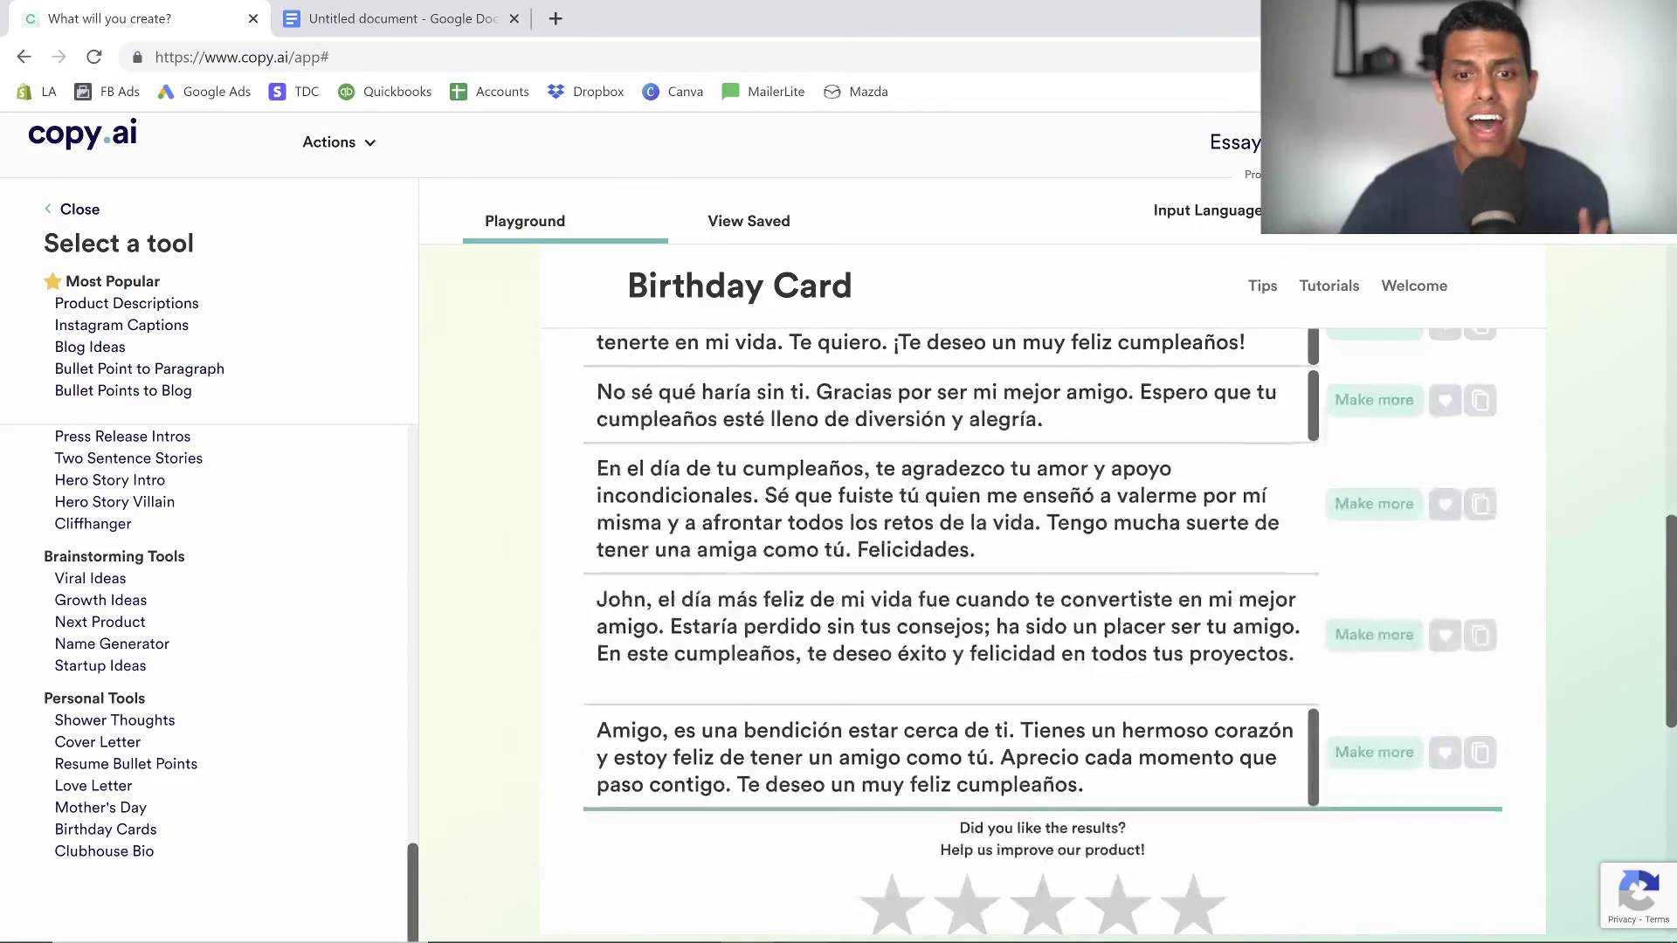
scroll(1042, 635, "up", 1)
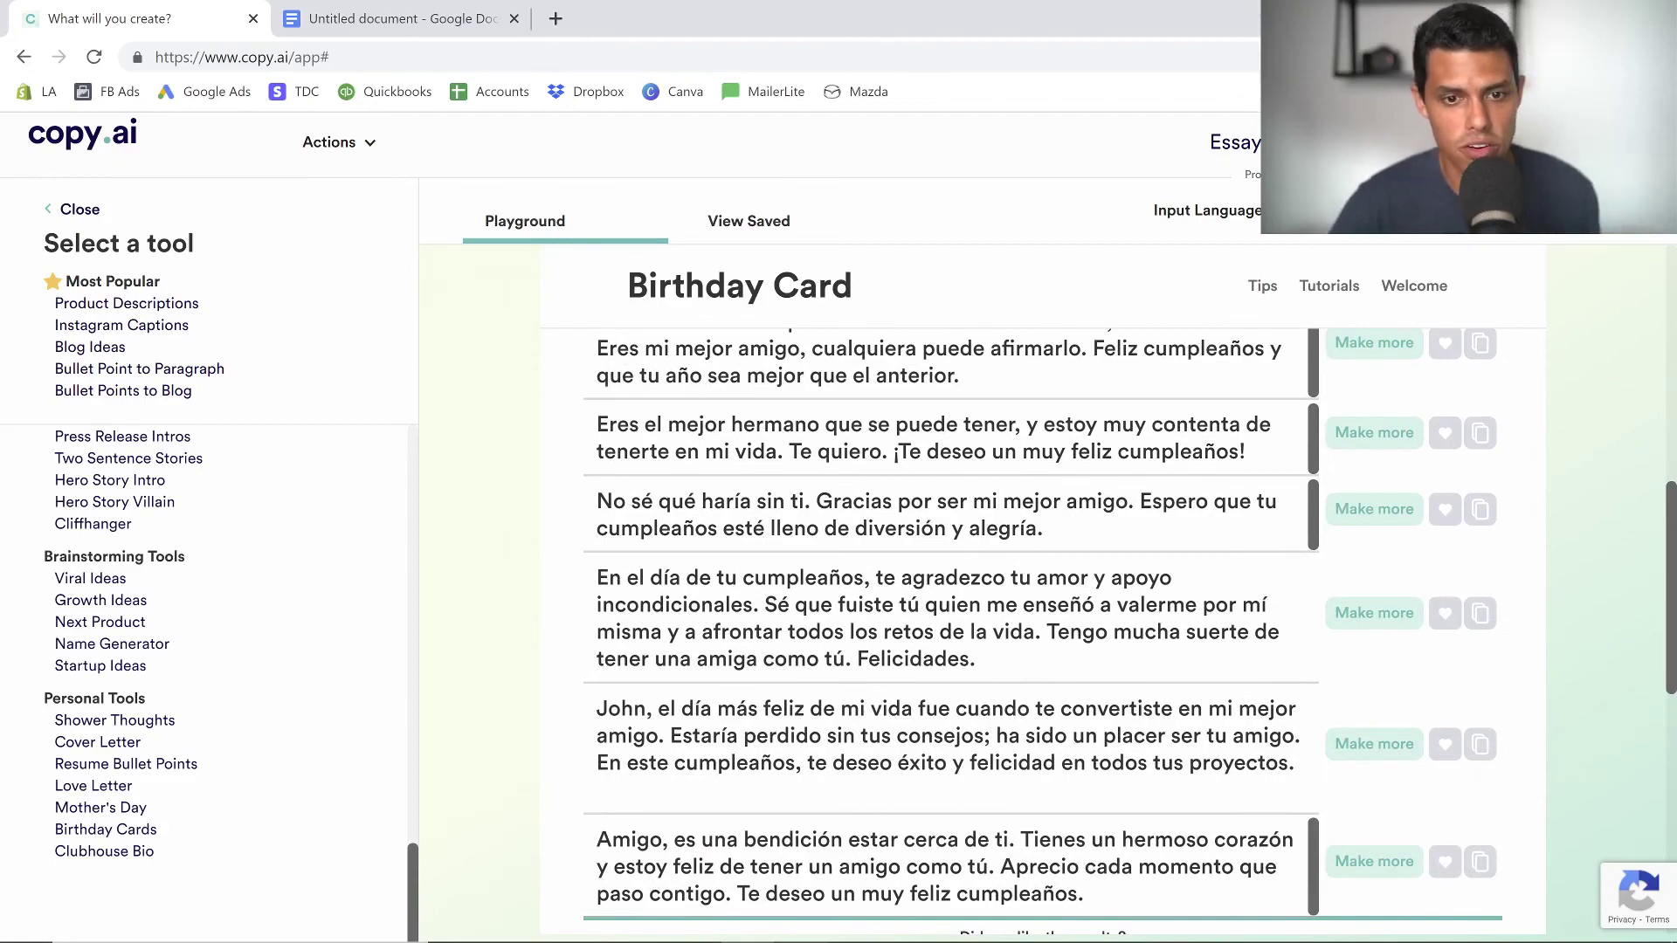